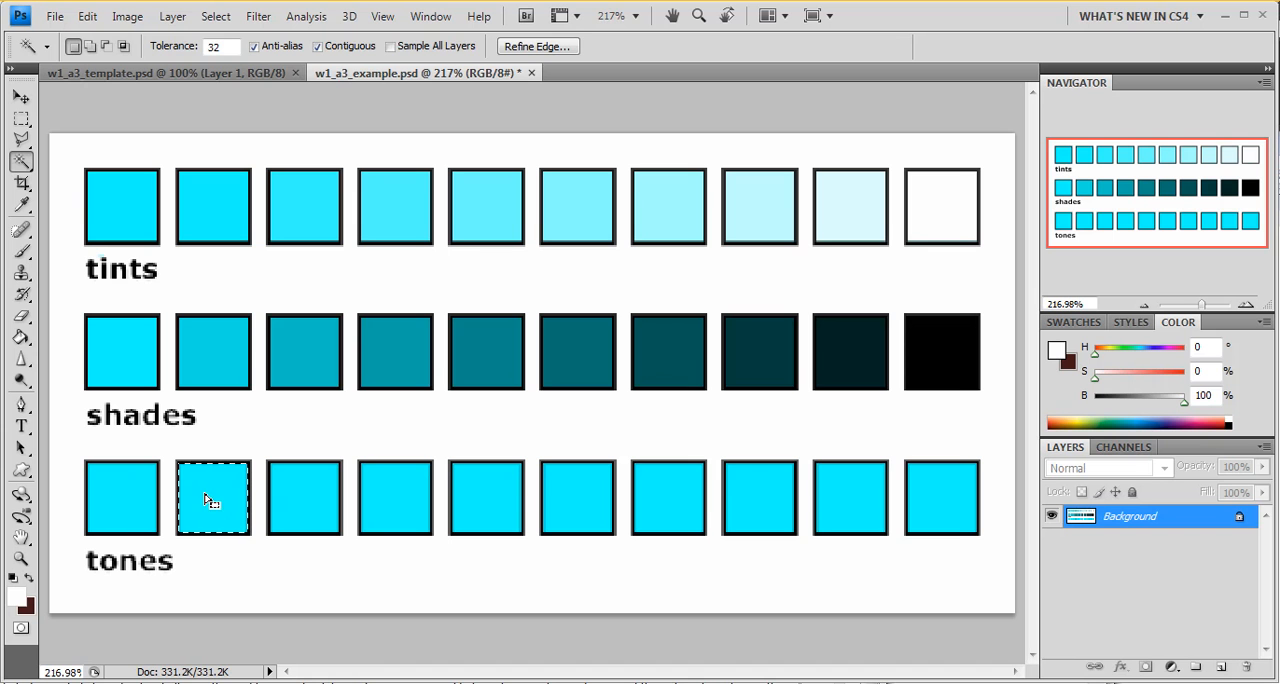
Step: Reduce the saturation of the selected second square in the tones row to -11 with Hue/Saturation
key(ctrl+u)
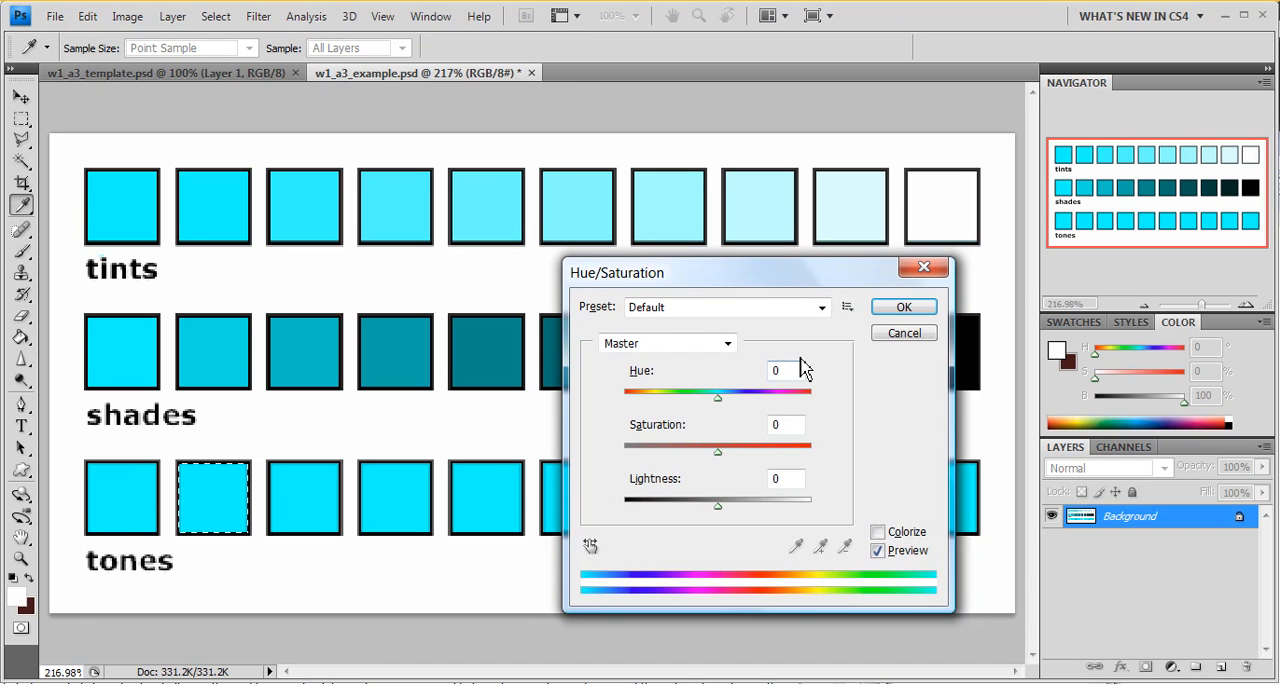
click(719, 458)
drag(719, 455, 709, 458)
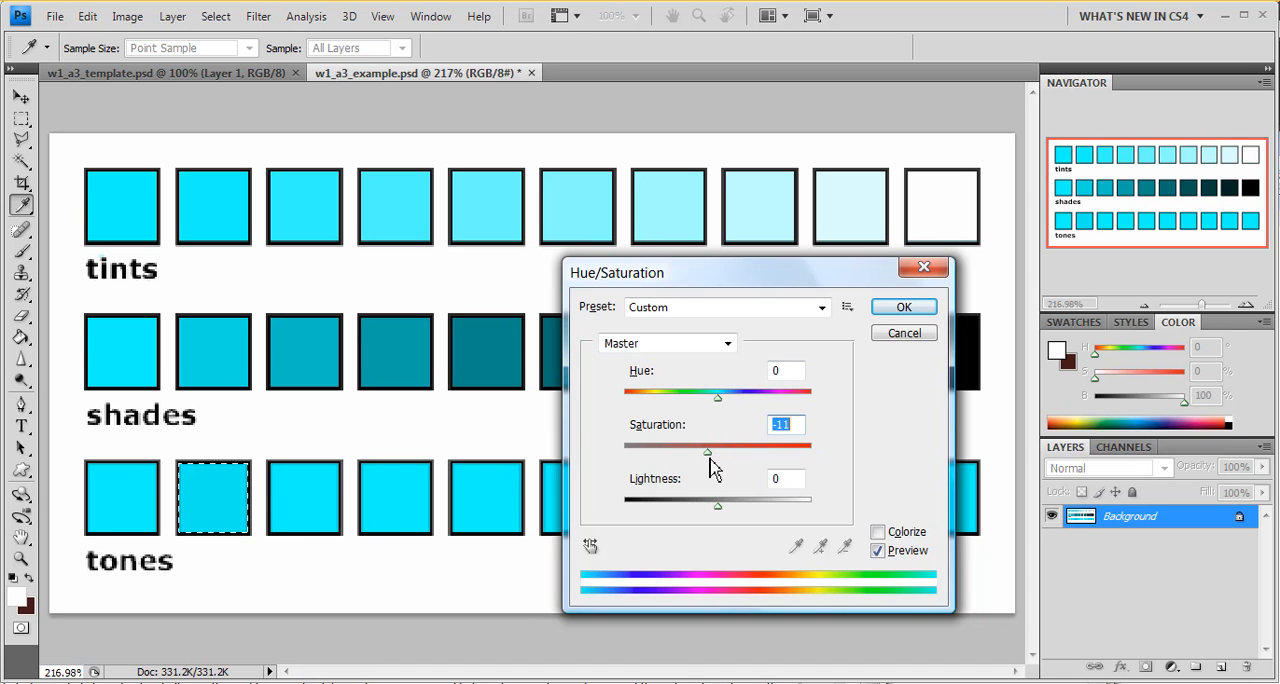
click(908, 308)
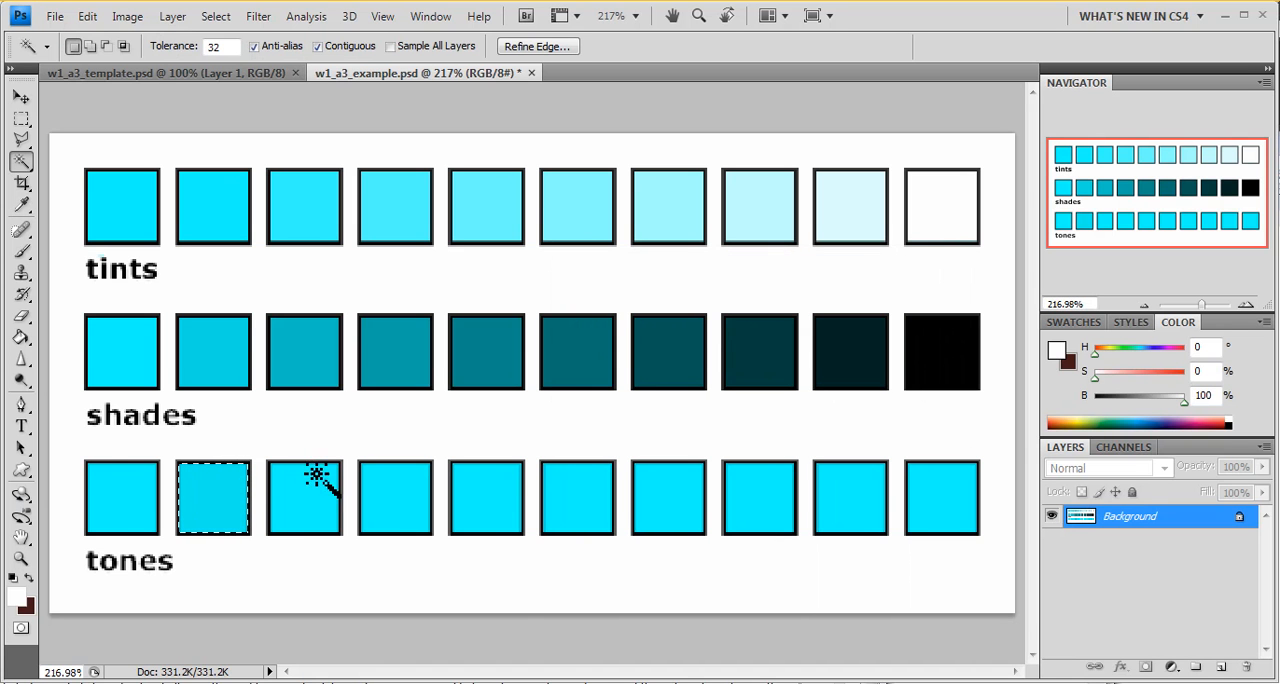
Step: Select the third square in the tones row and lower its saturation further than the second square's with Hue/Saturation
click(310, 482)
key(ctrl+u)
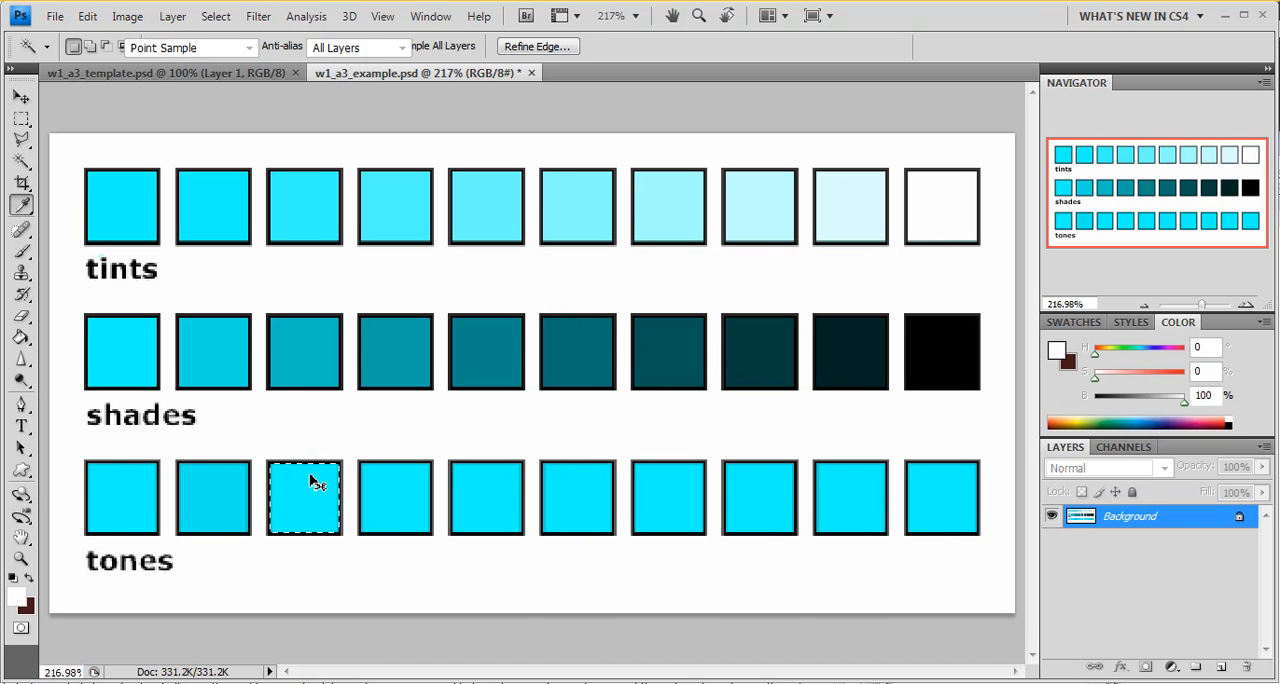
drag(718, 453, 702, 480)
click(903, 306)
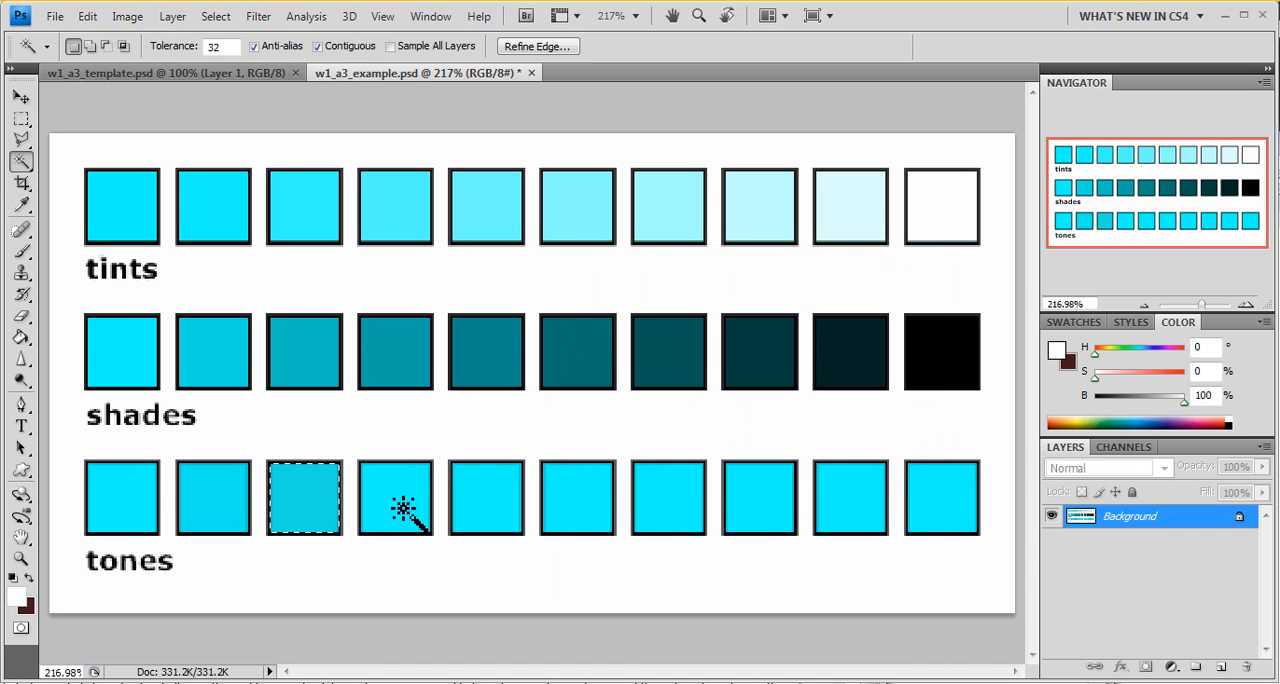
Step: Select the fourth square in the tones row and reduce its saturation to -33 with Hue/Saturation
click(402, 510)
key(ctrl+u)
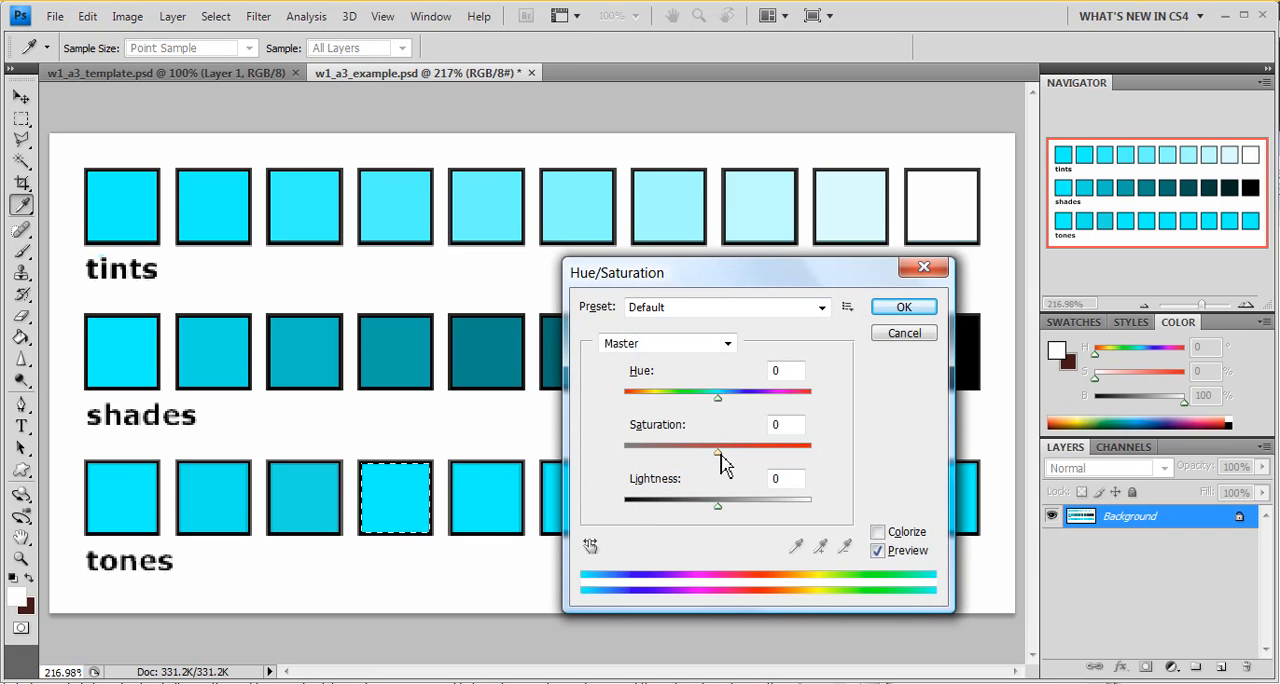
drag(720, 458, 689, 466)
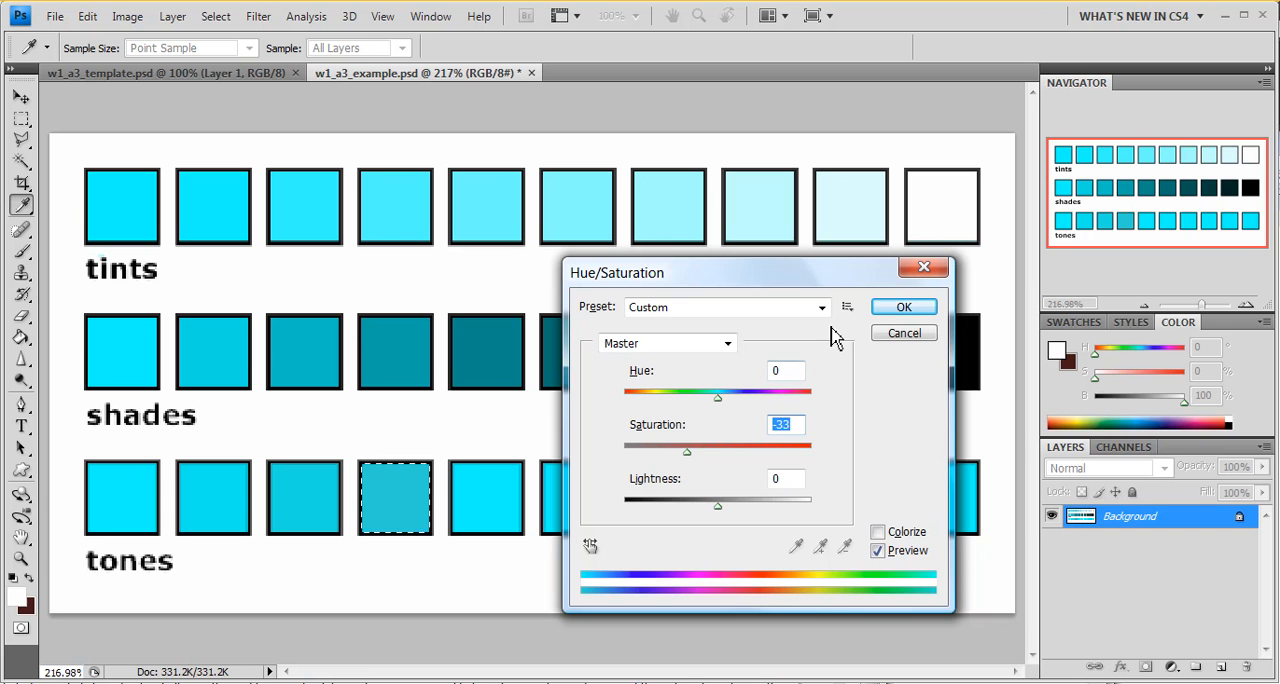
click(900, 307)
Step: Select the fifth square in the tones row with the Magic Wand and reduce its saturation to -44
key(w)
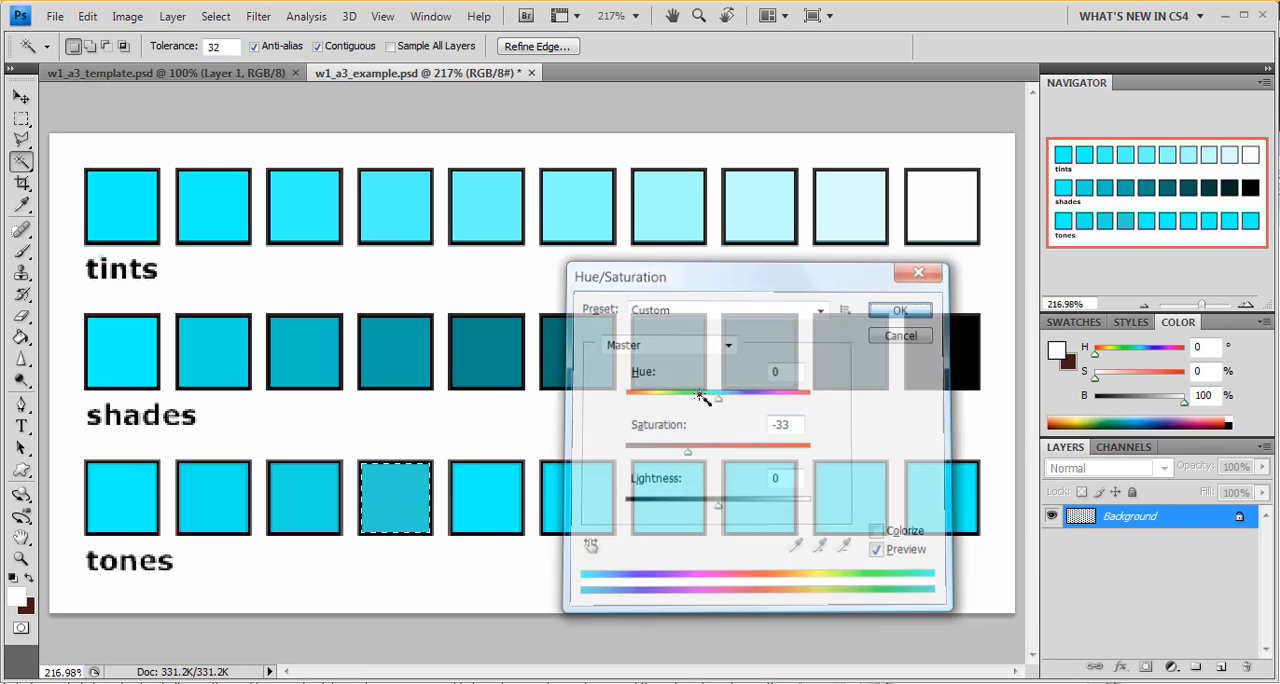
click(497, 522)
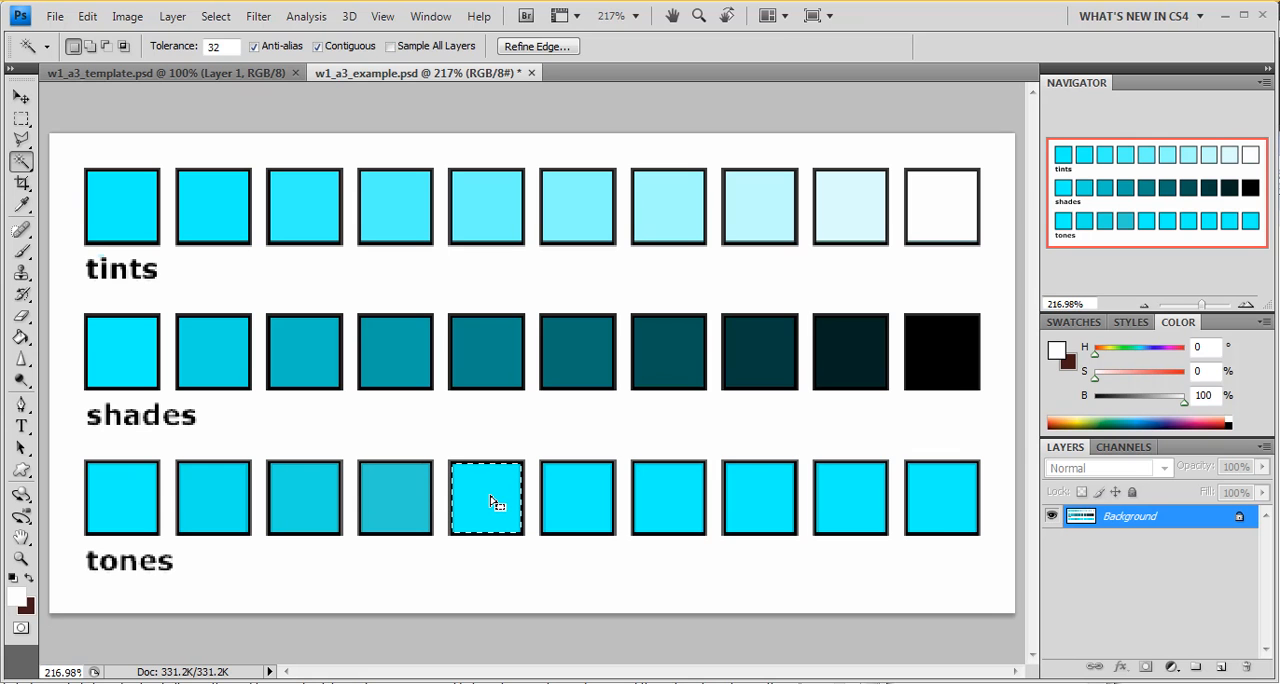
key(ctrl+u)
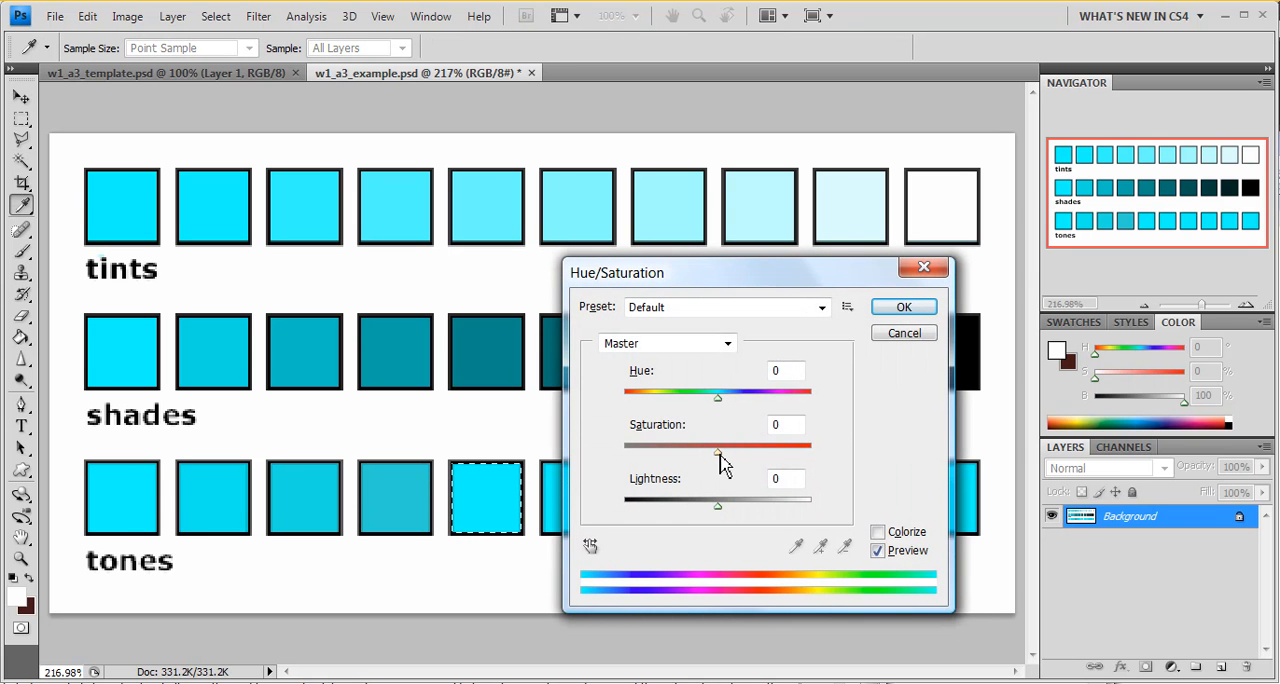
drag(718, 456, 681, 470)
click(889, 310)
Step: Select the sixth square in the tones row with the Magic Wand and set its saturation to -55
key(w)
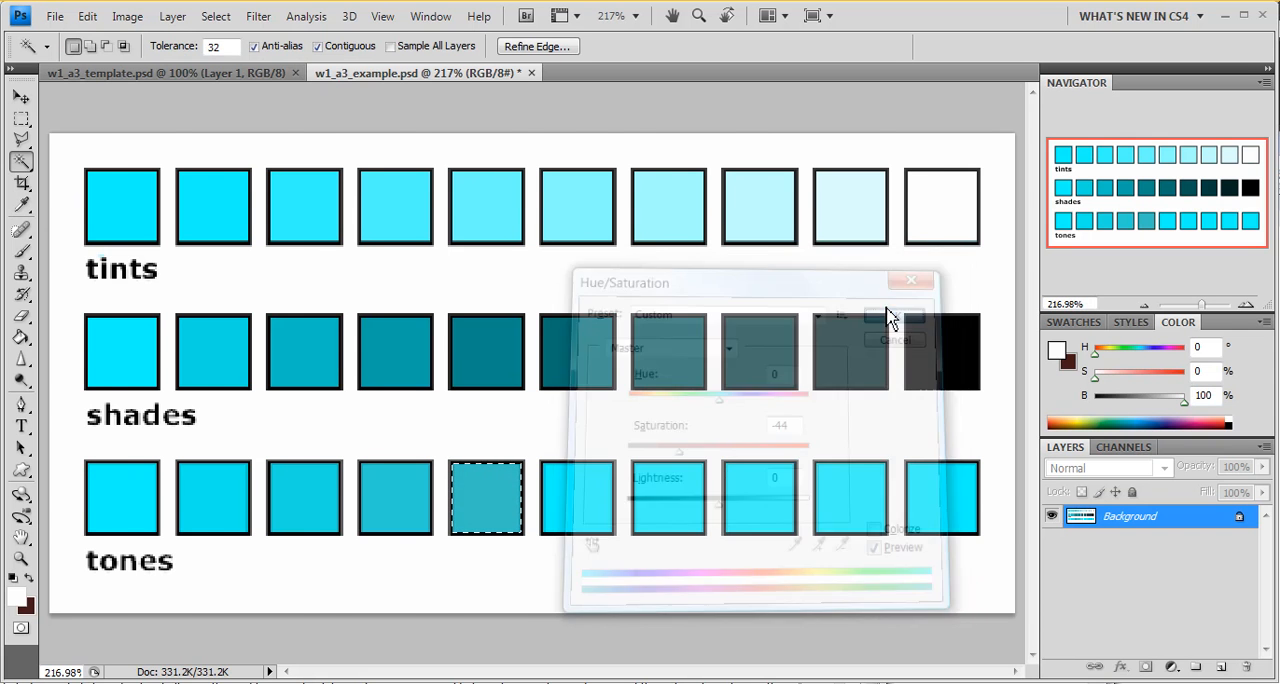
click(720, 430)
click(583, 492)
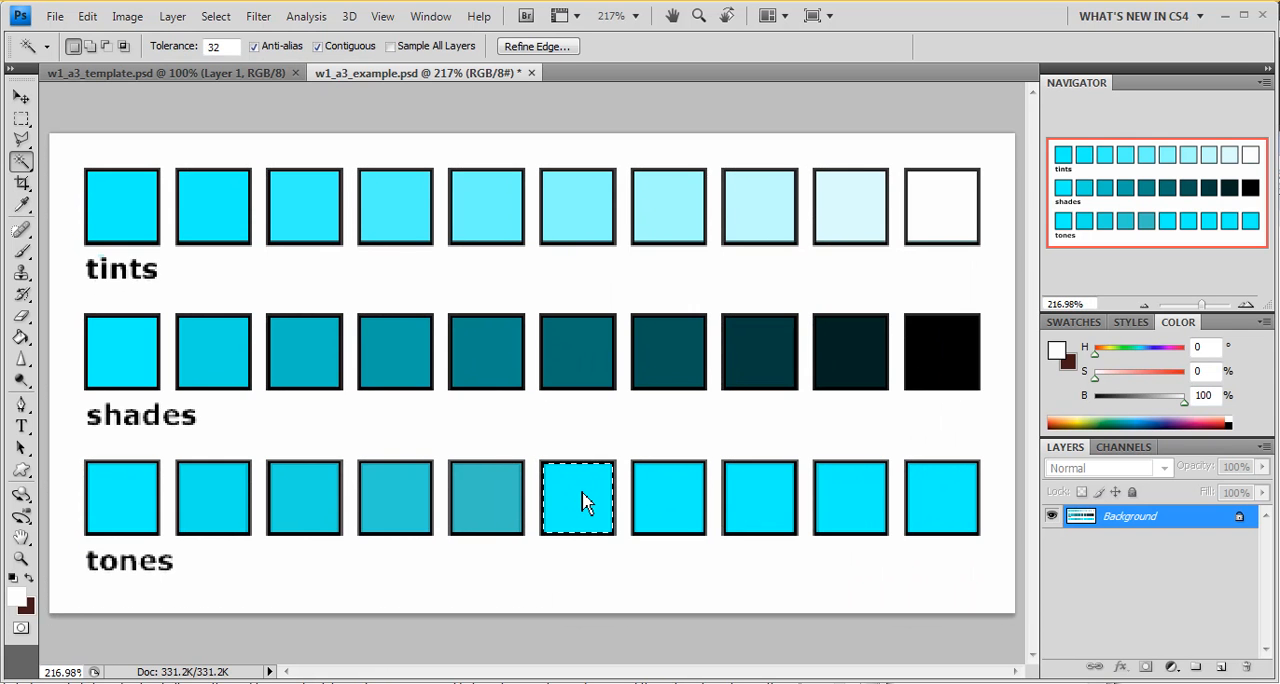
key(ctrl+u)
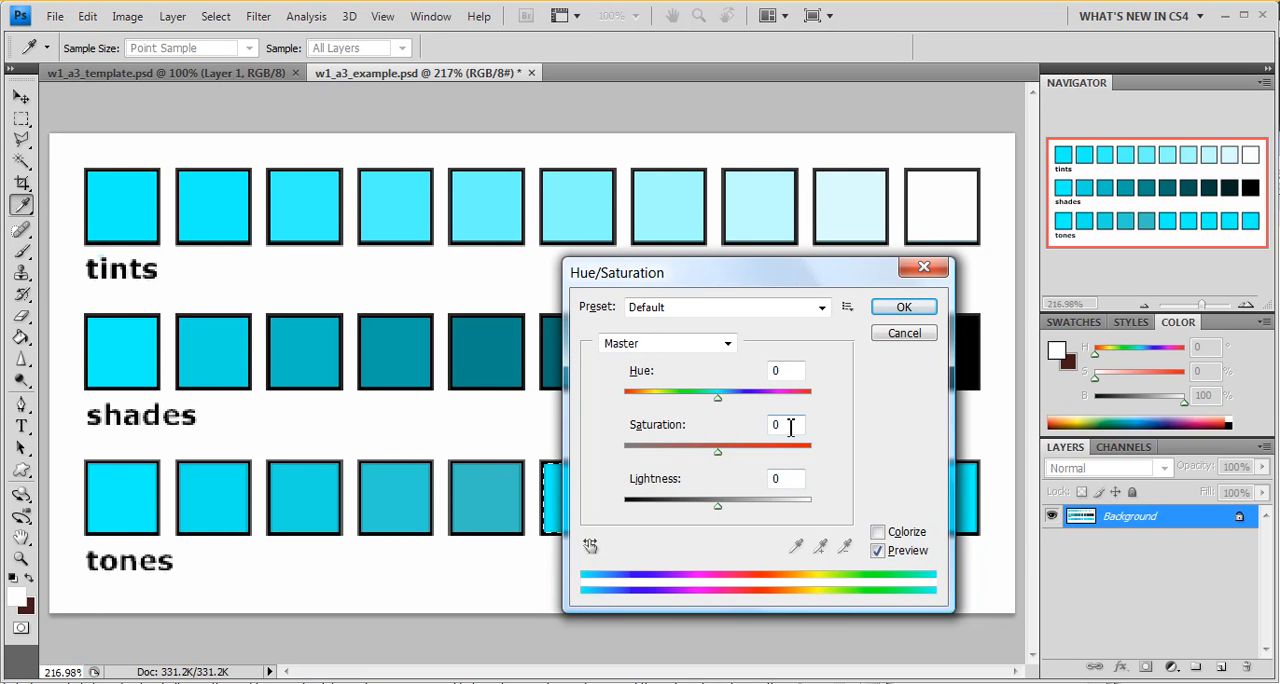
text(-55)
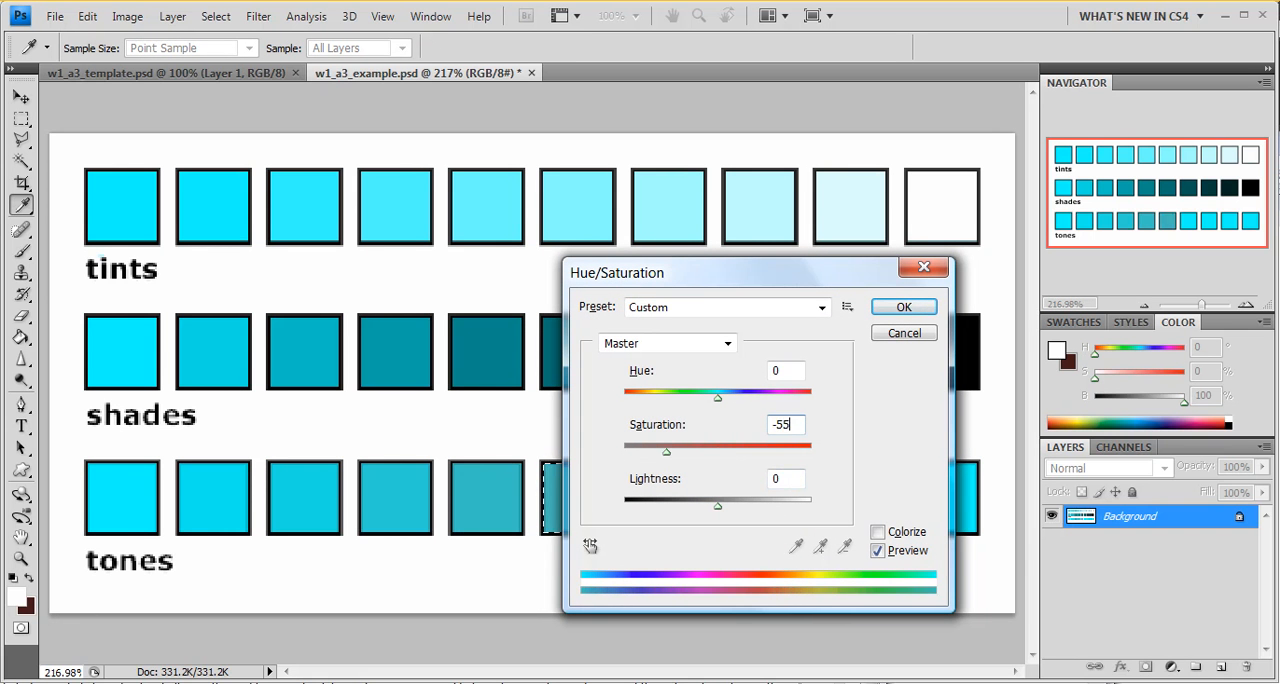
click(902, 307)
click(806, 343)
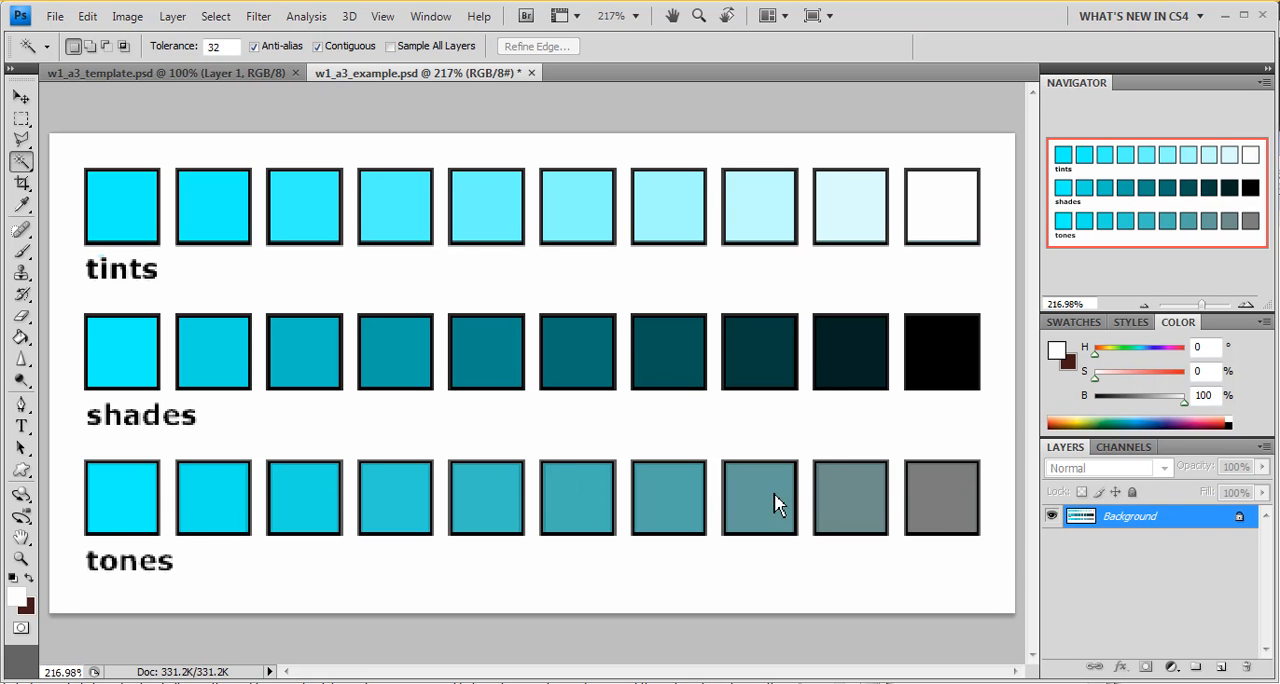
Step: Convert the image to Grayscale mode and sample the first and last tones squares with the Eyedropper
click(127, 17)
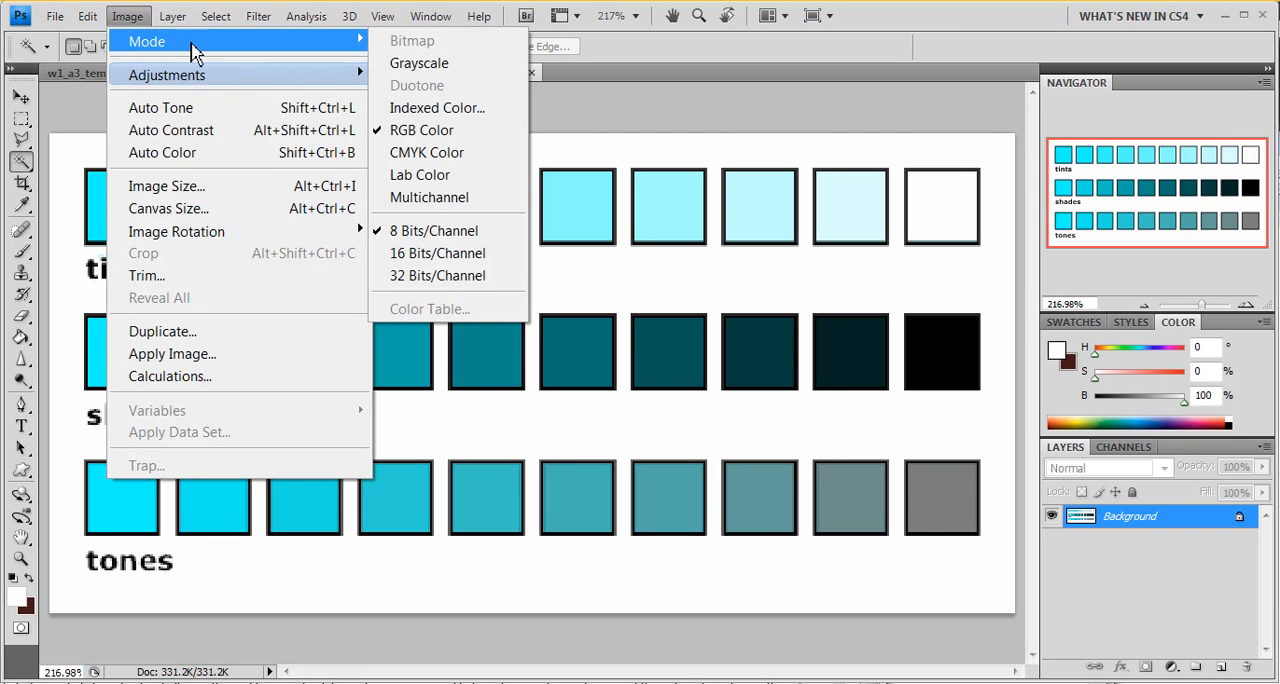
mouse_move(357, 60)
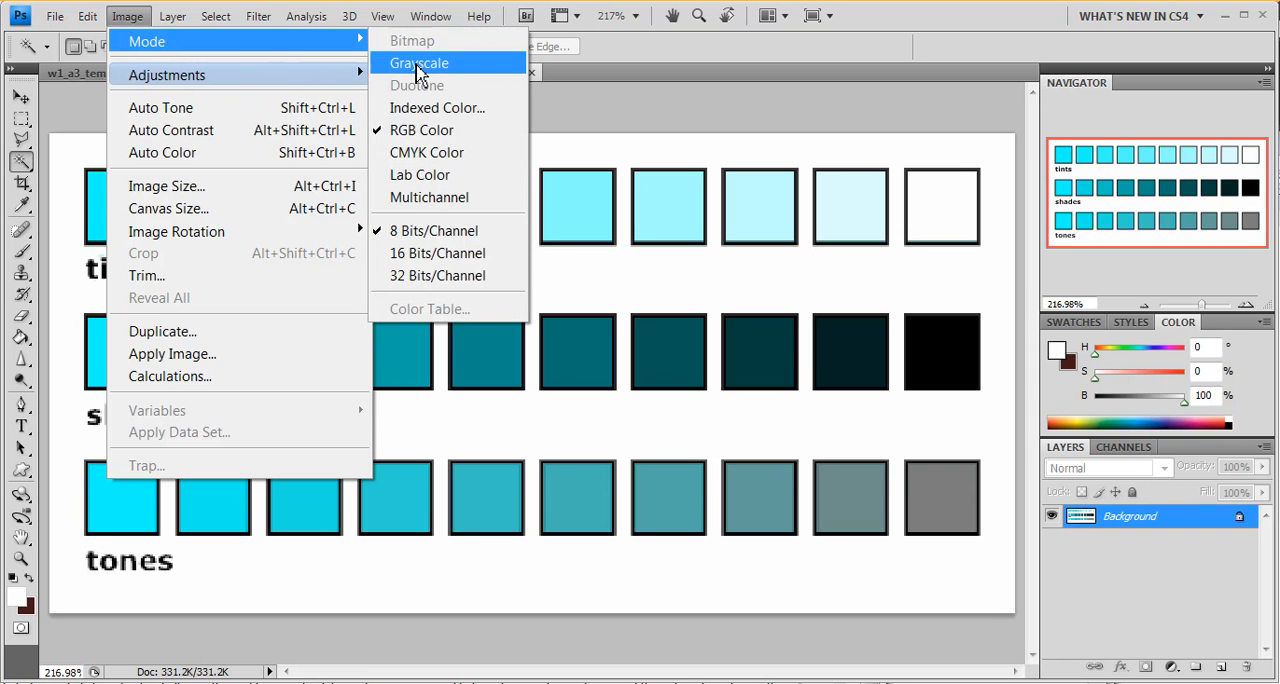
click(418, 66)
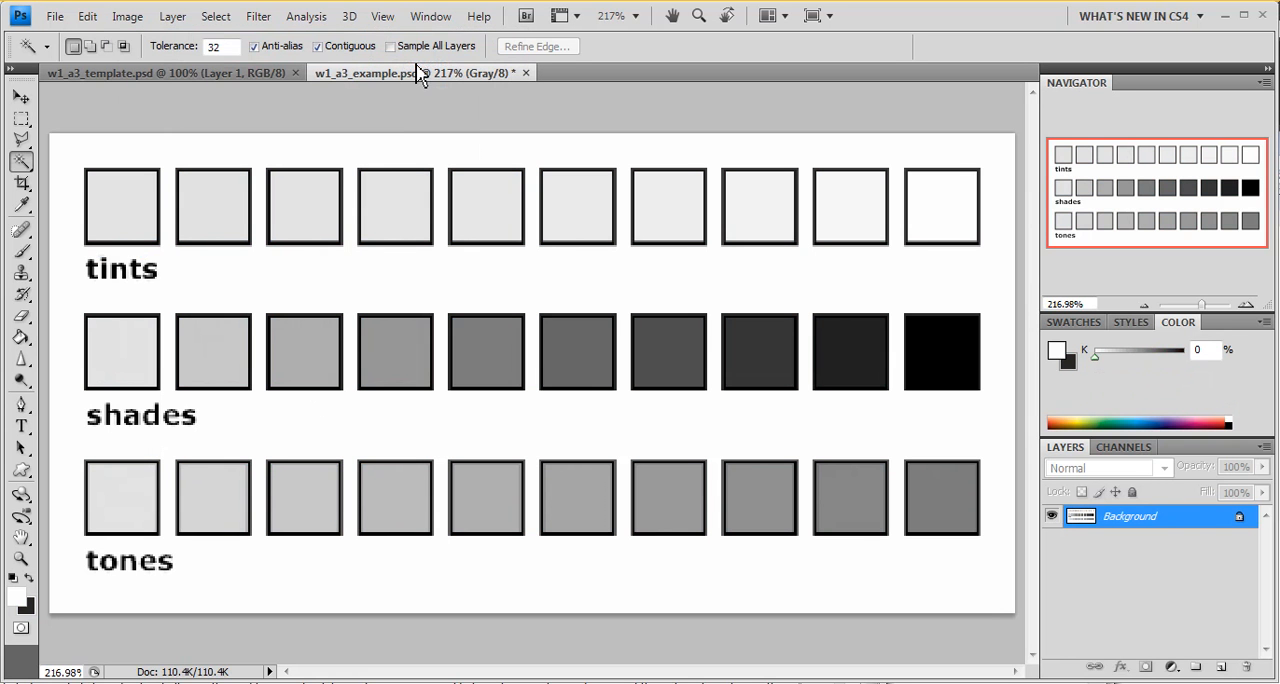
click(21, 202)
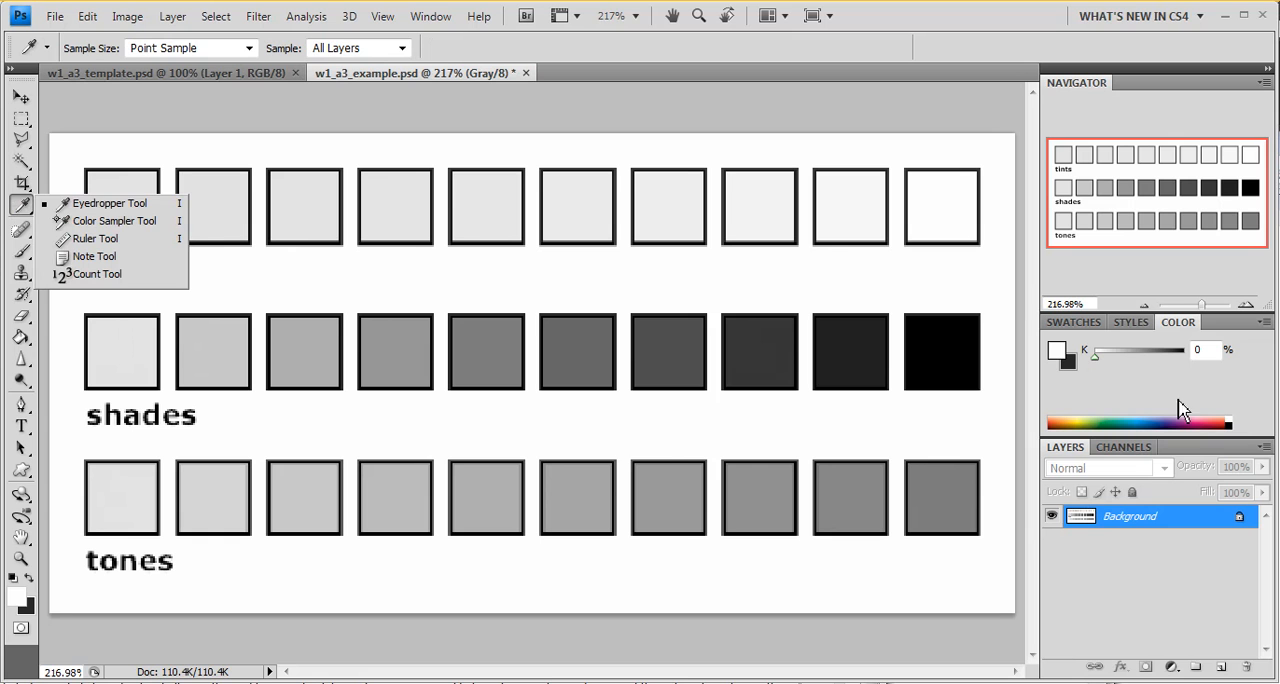
click(105, 480)
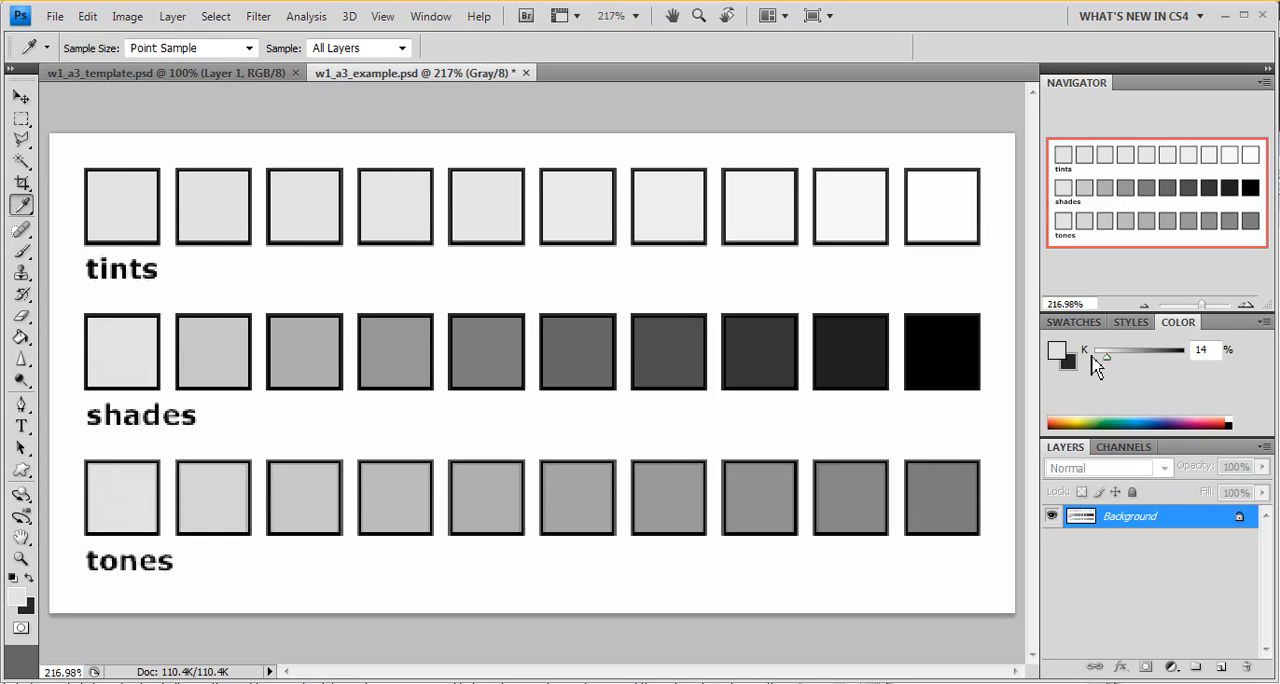
click(946, 496)
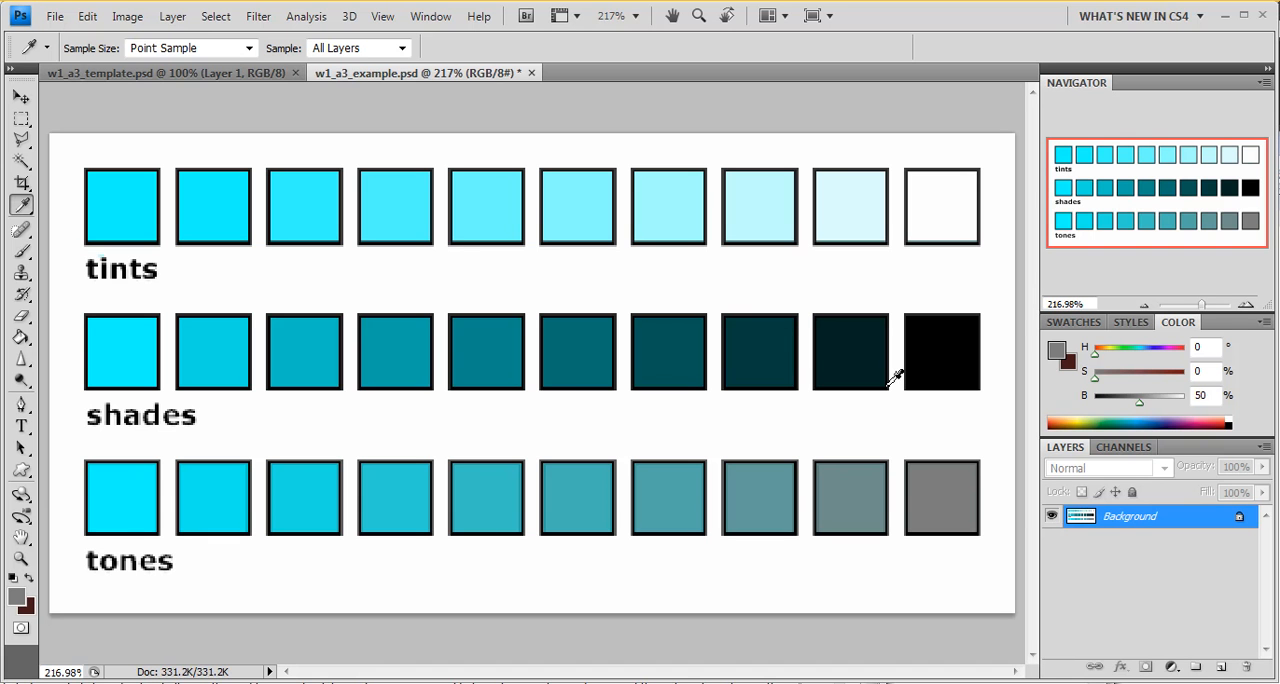
Step: Switch the color readout to the Grayscale Slider and sample the first and second tones squares to compare their values
click(1264, 324)
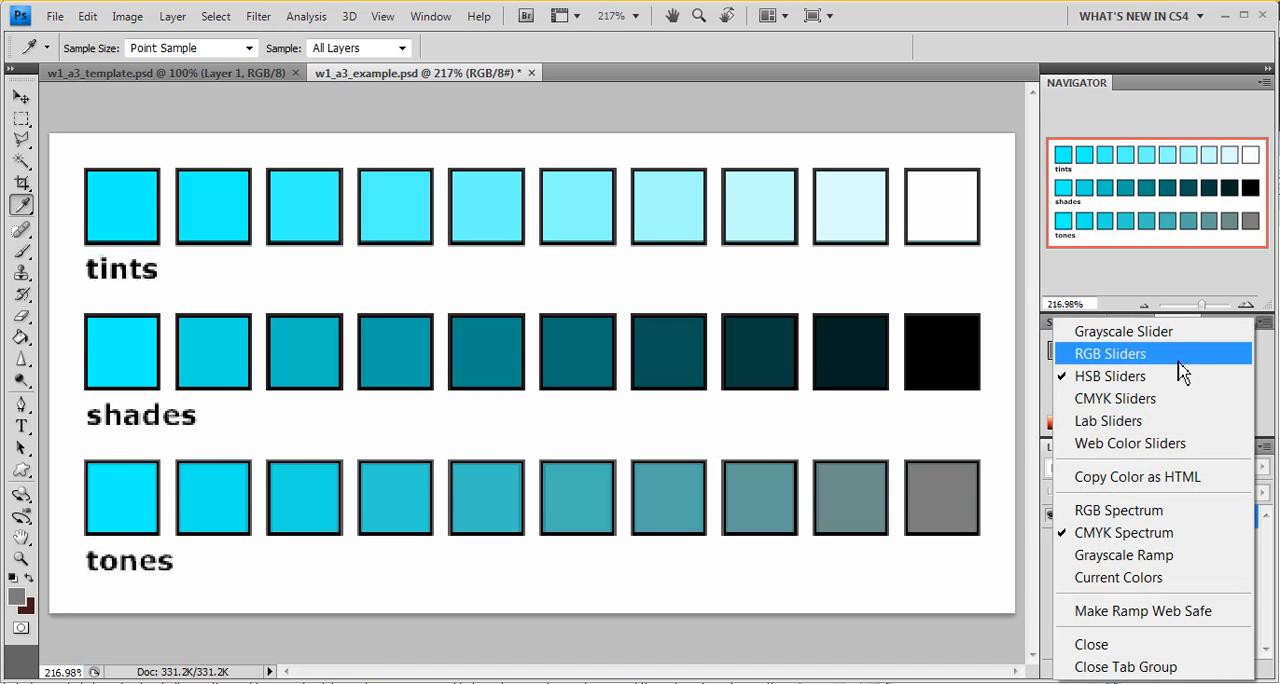
click(1150, 331)
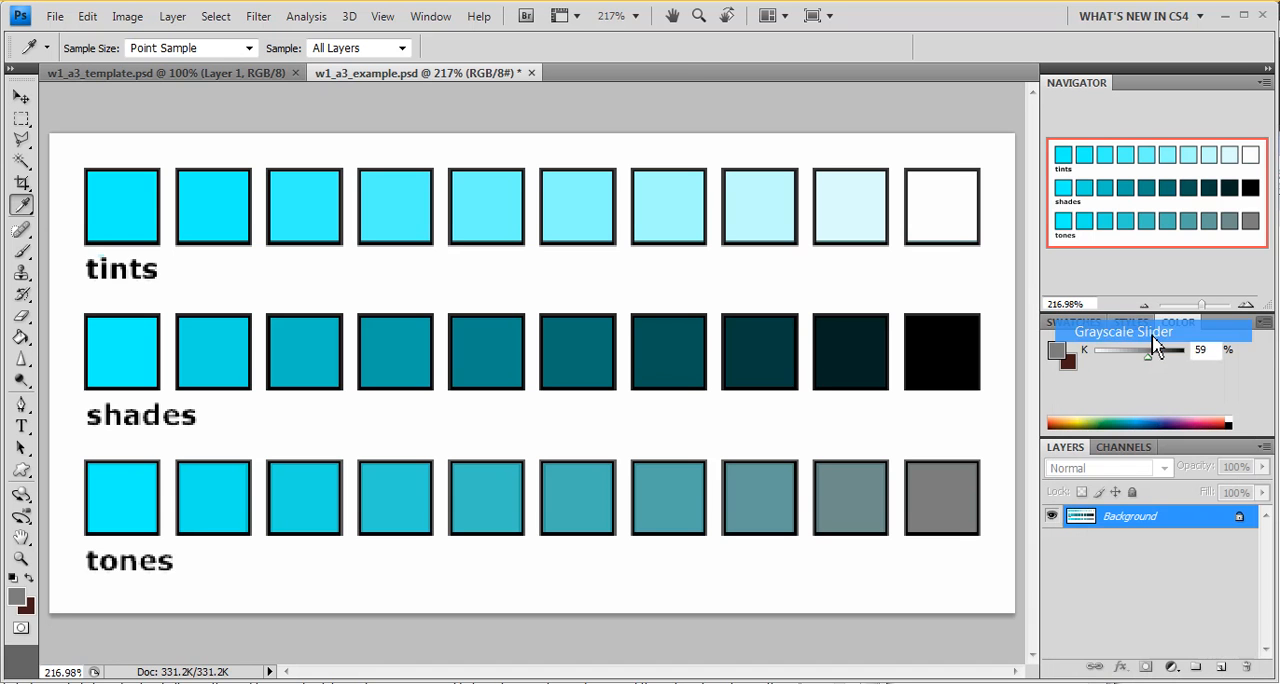
click(221, 487)
click(126, 492)
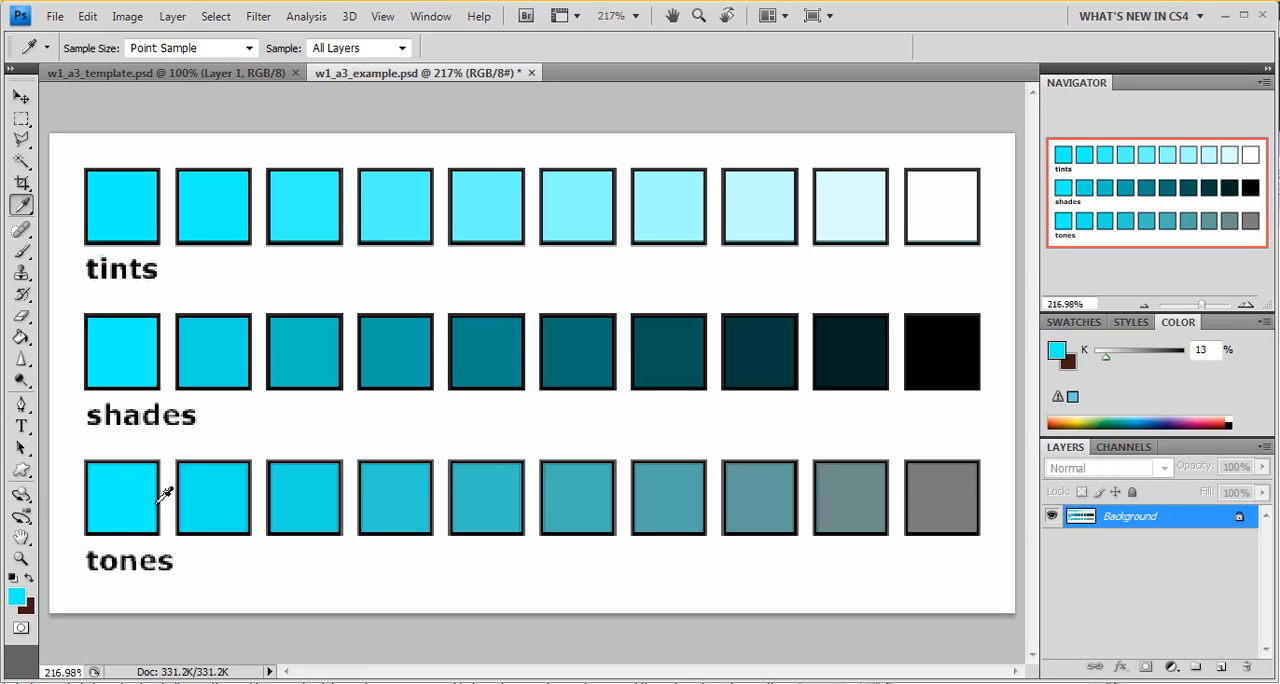
click(215, 487)
click(143, 492)
Step: Select the second tones square with the Magic Wand and raise its lightness to +54 with Hue/Saturation
key(w)
click(217, 495)
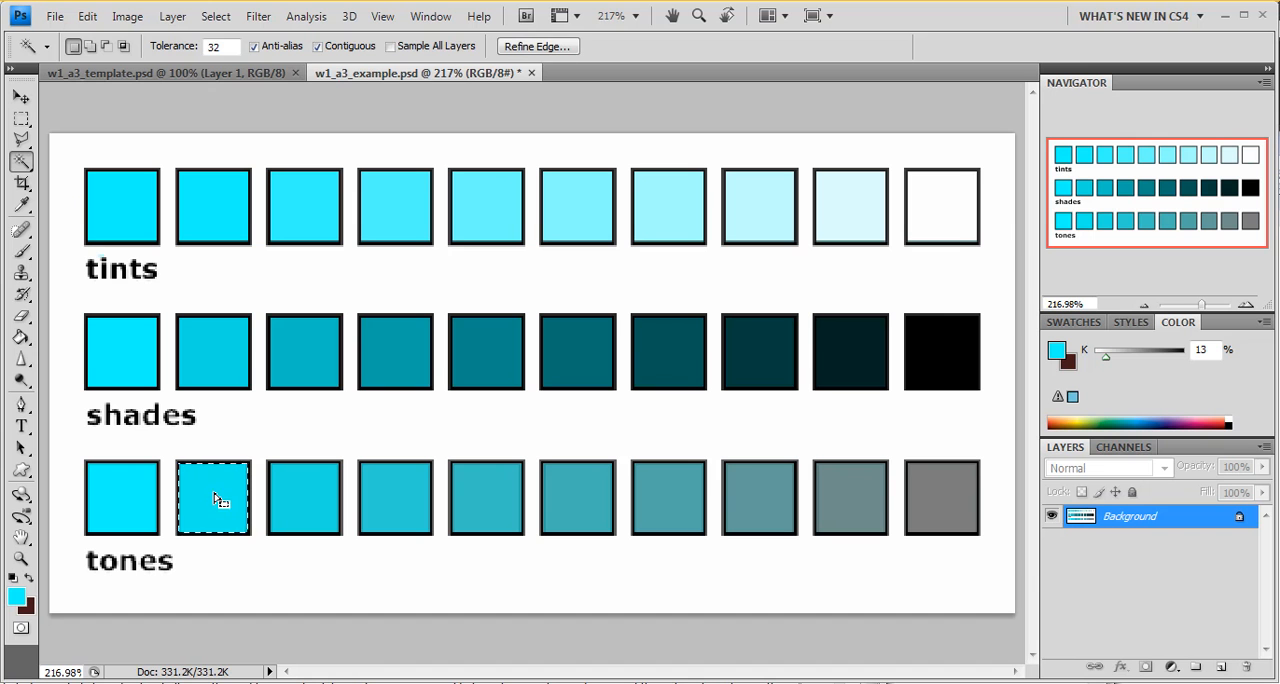
key(ctrl+u)
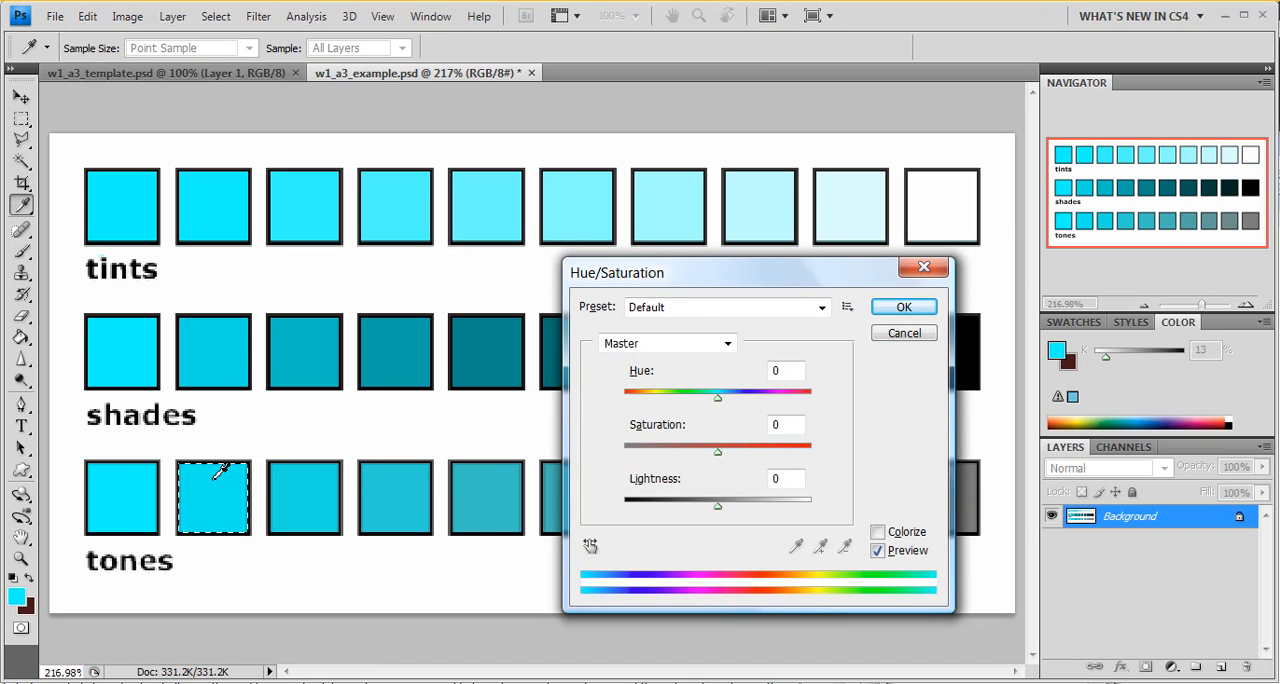
click(212, 487)
drag(720, 508, 771, 512)
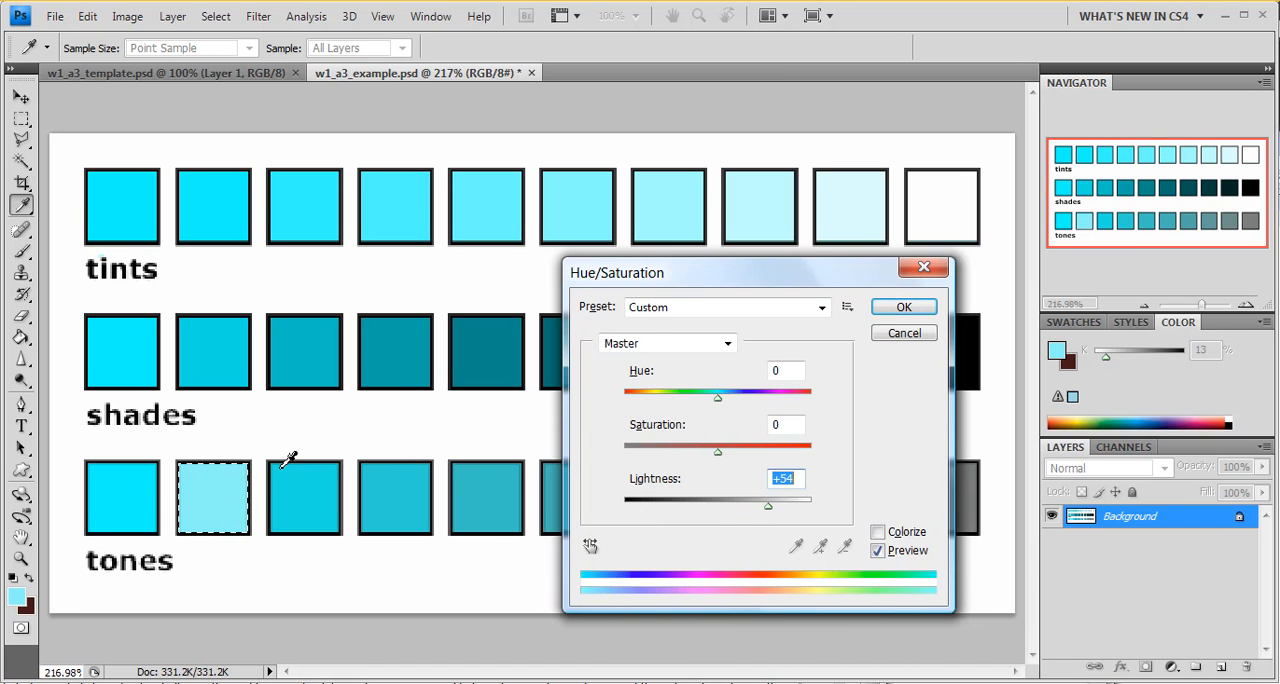
click(903, 308)
Step: Sample the first, second and third tones squares with the Eyedropper to compare their grayscale values
key(w)
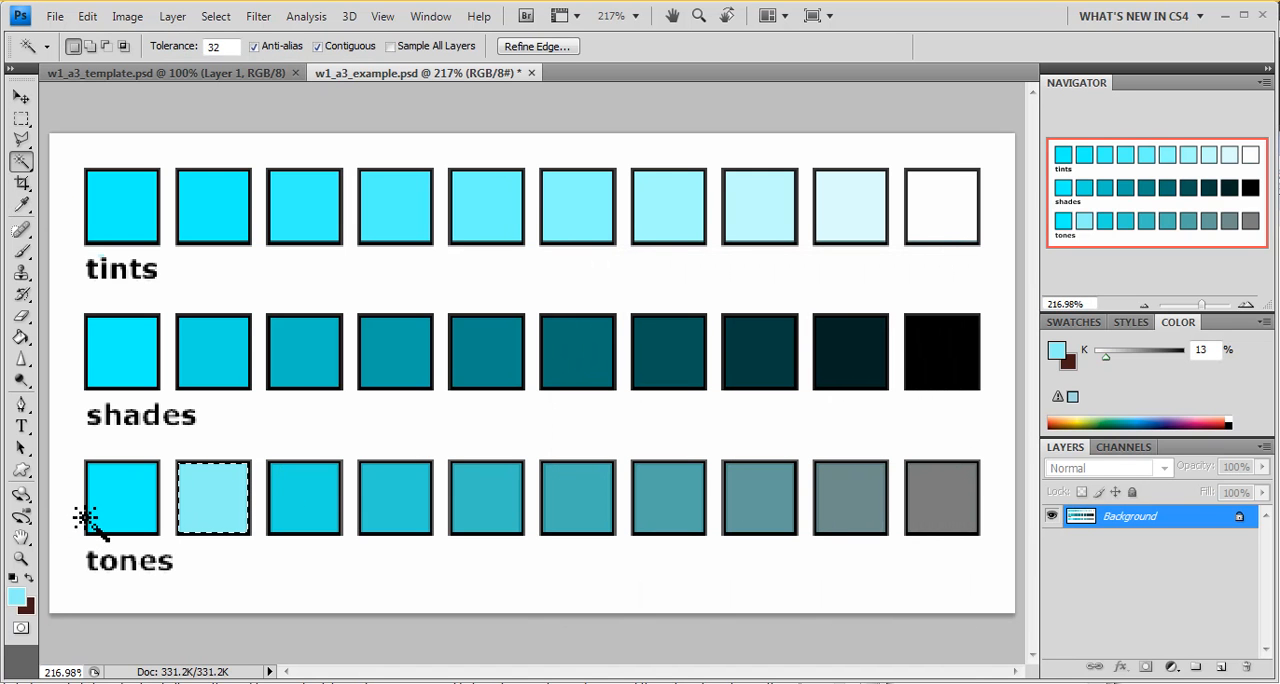
key(i)
click(119, 495)
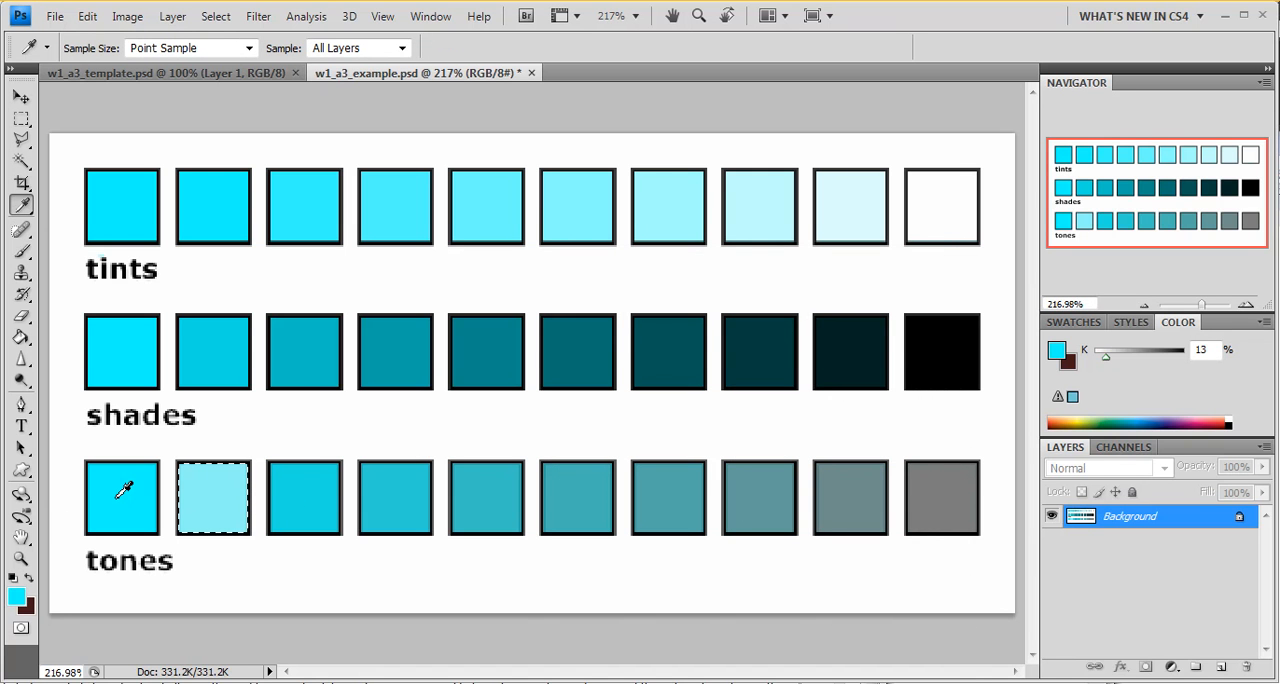
click(215, 495)
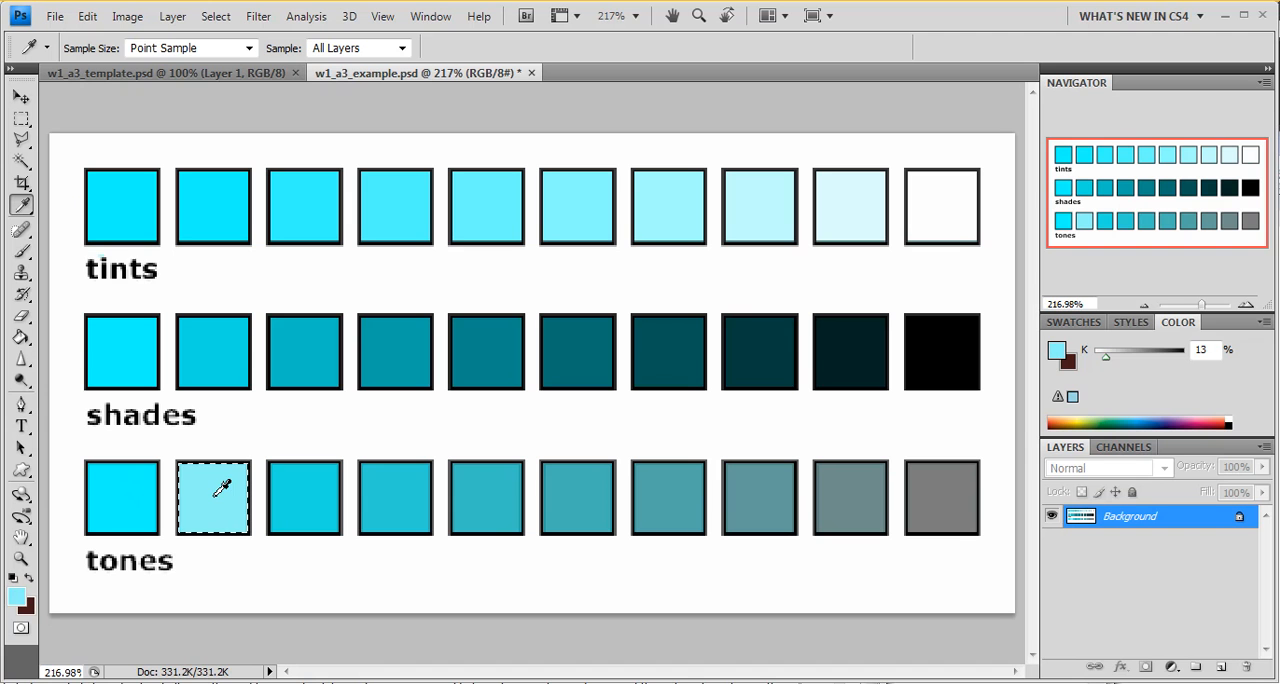
click(306, 491)
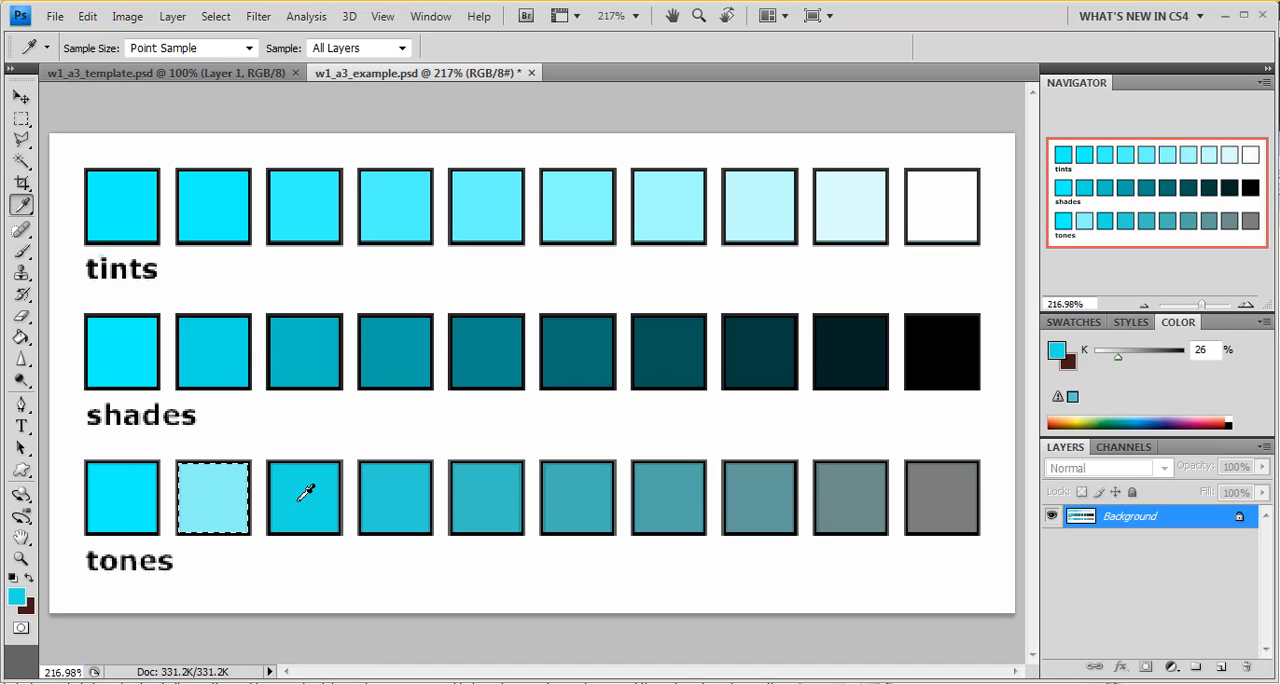
Step: Select the third tones square with the Magic Wand and raise its lightness to +60 with Hue/Saturation
key(w)
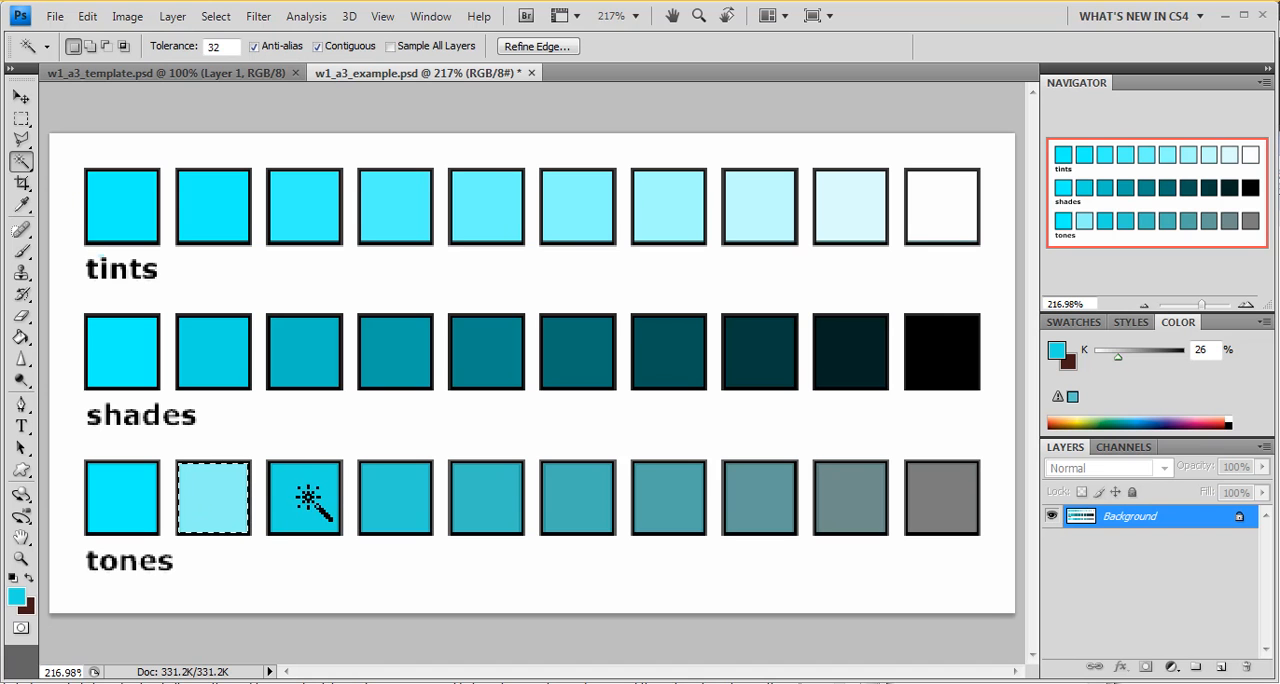
click(306, 495)
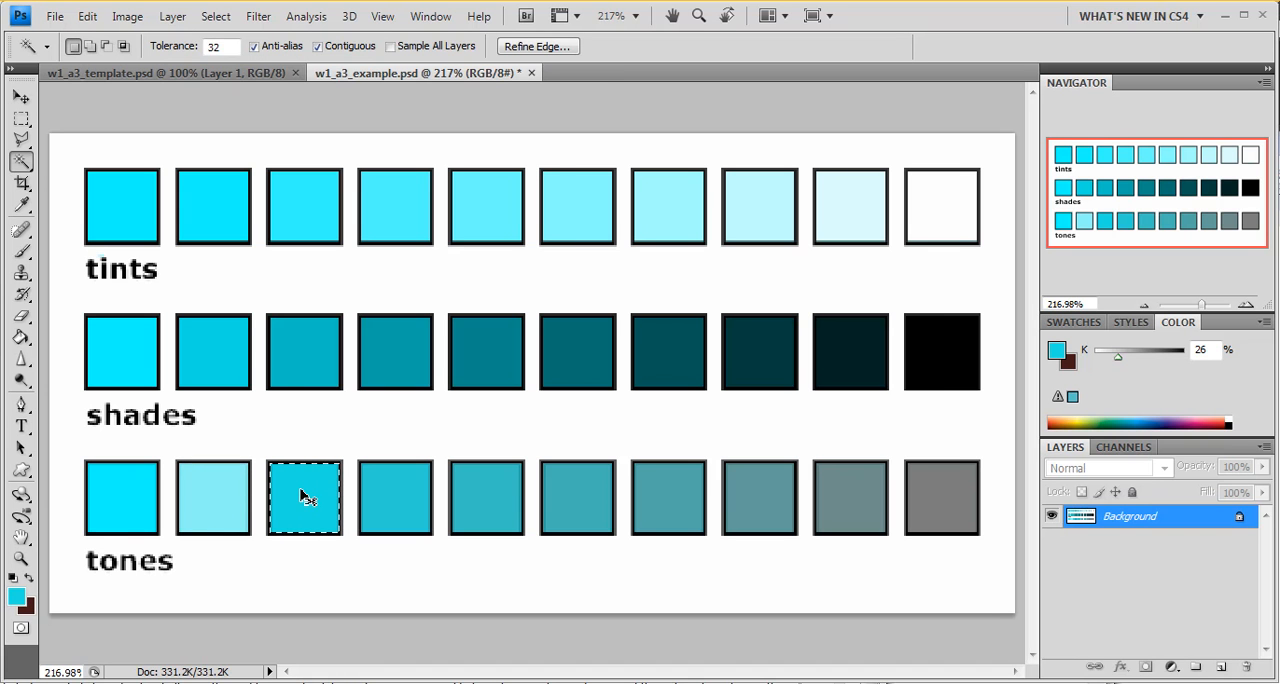
key(ctrl+u)
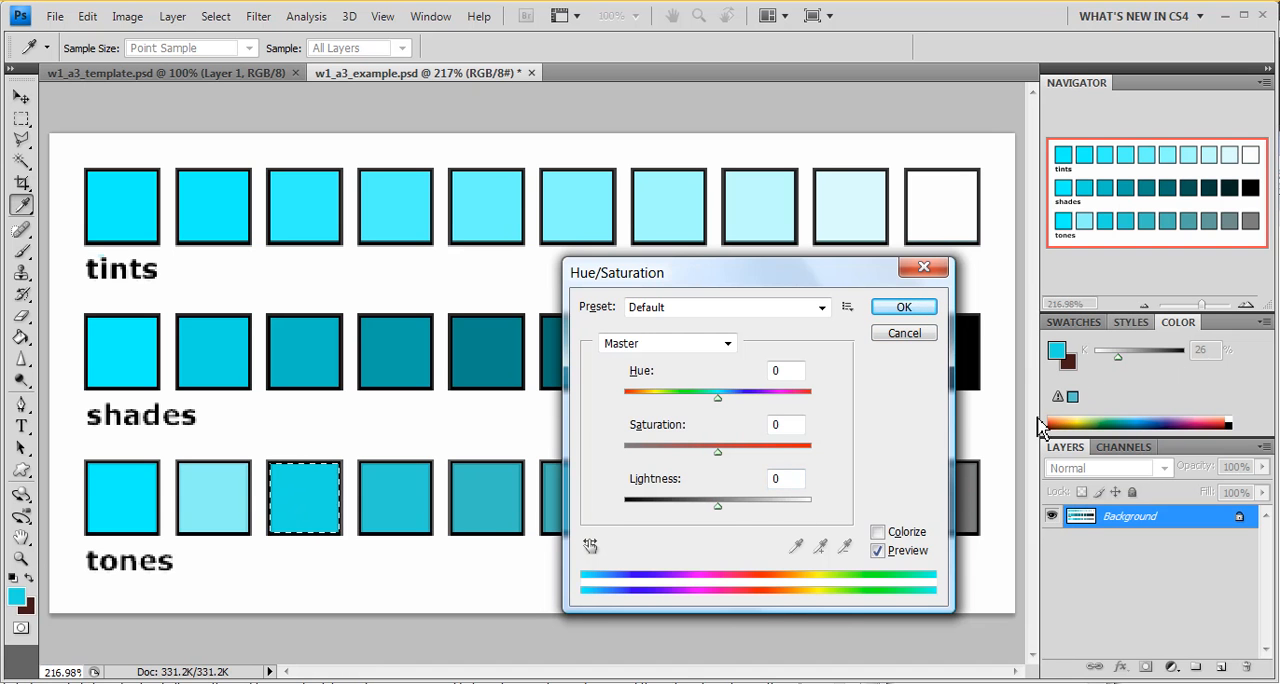
drag(720, 512, 780, 511)
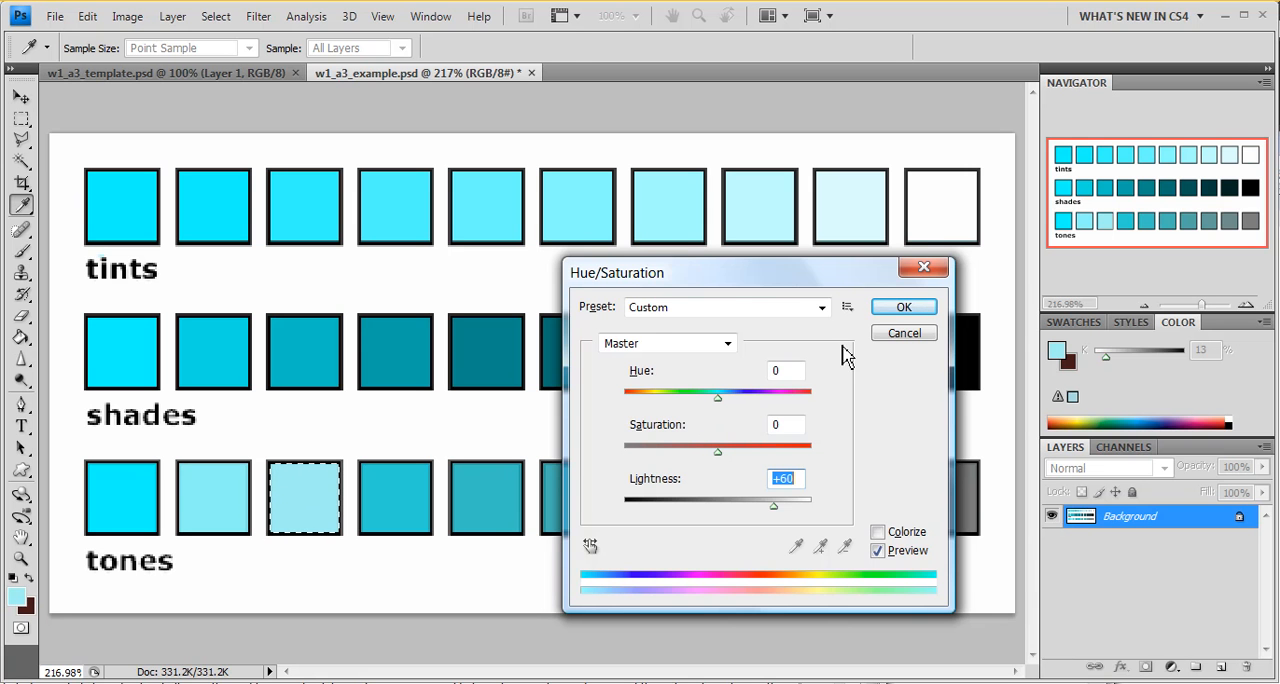
click(900, 309)
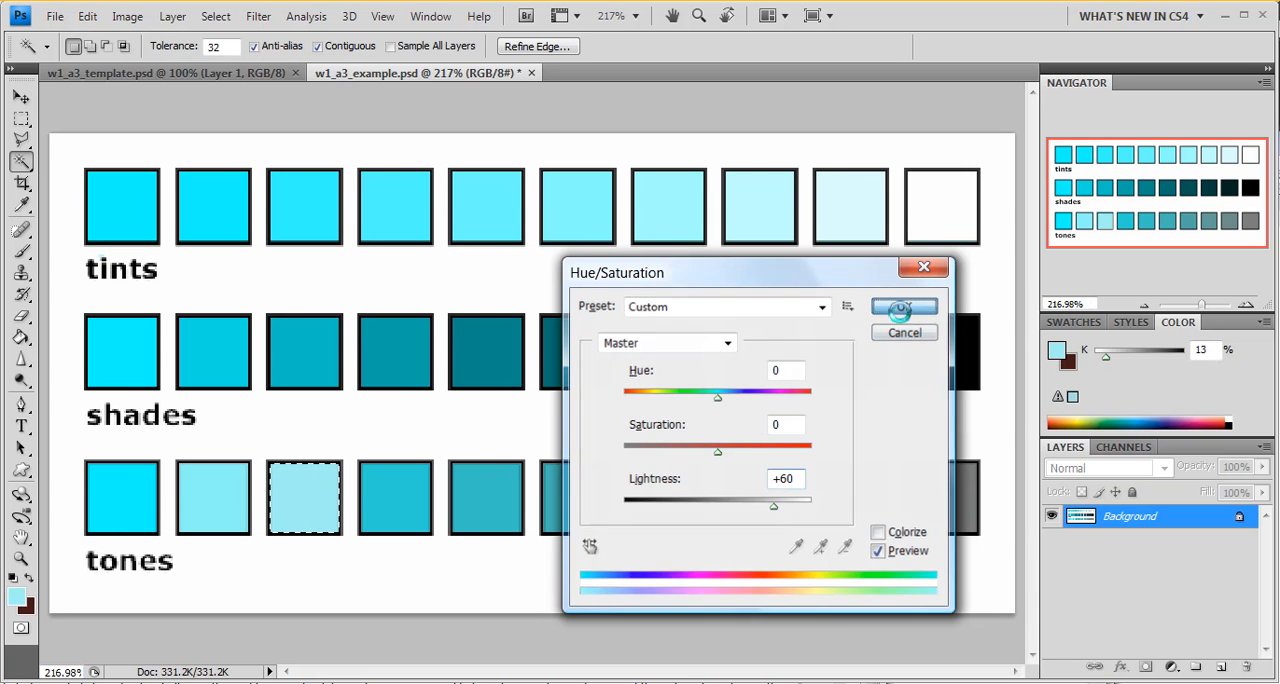
click(900, 309)
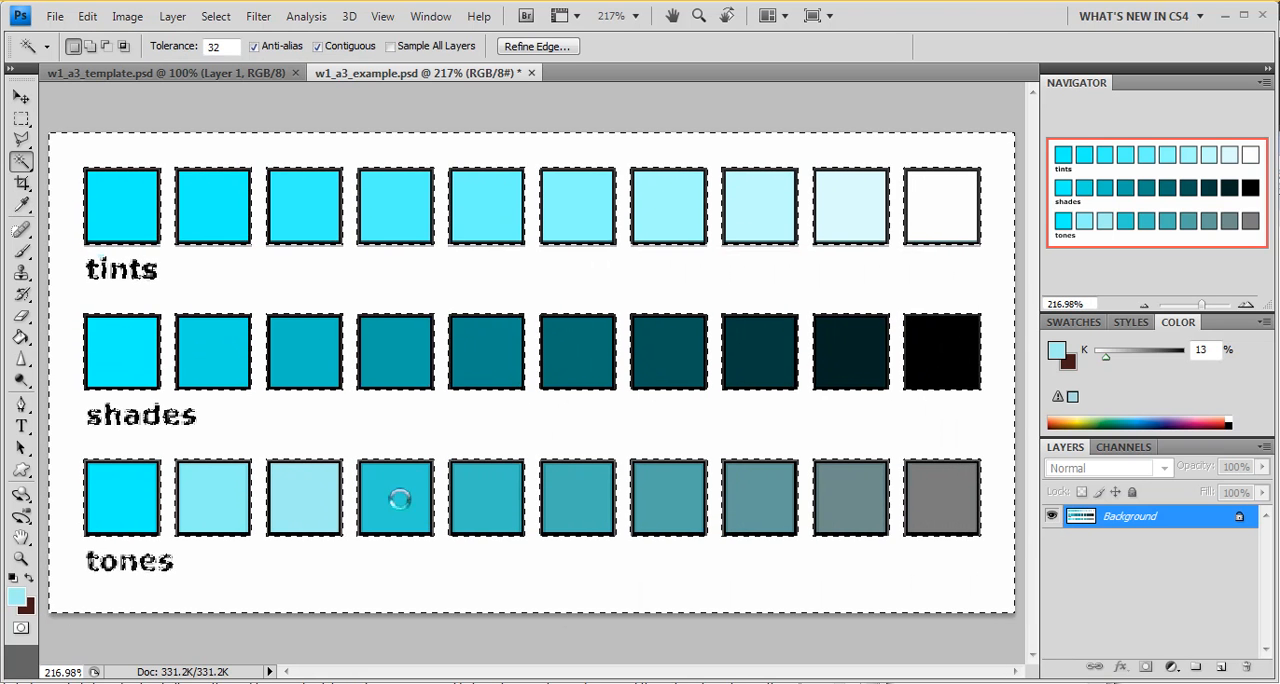
Step: Select the fourth tones square with the Magic Wand, sample its color, and raise its lightness to +67 with Hue/Saturation
click(399, 499)
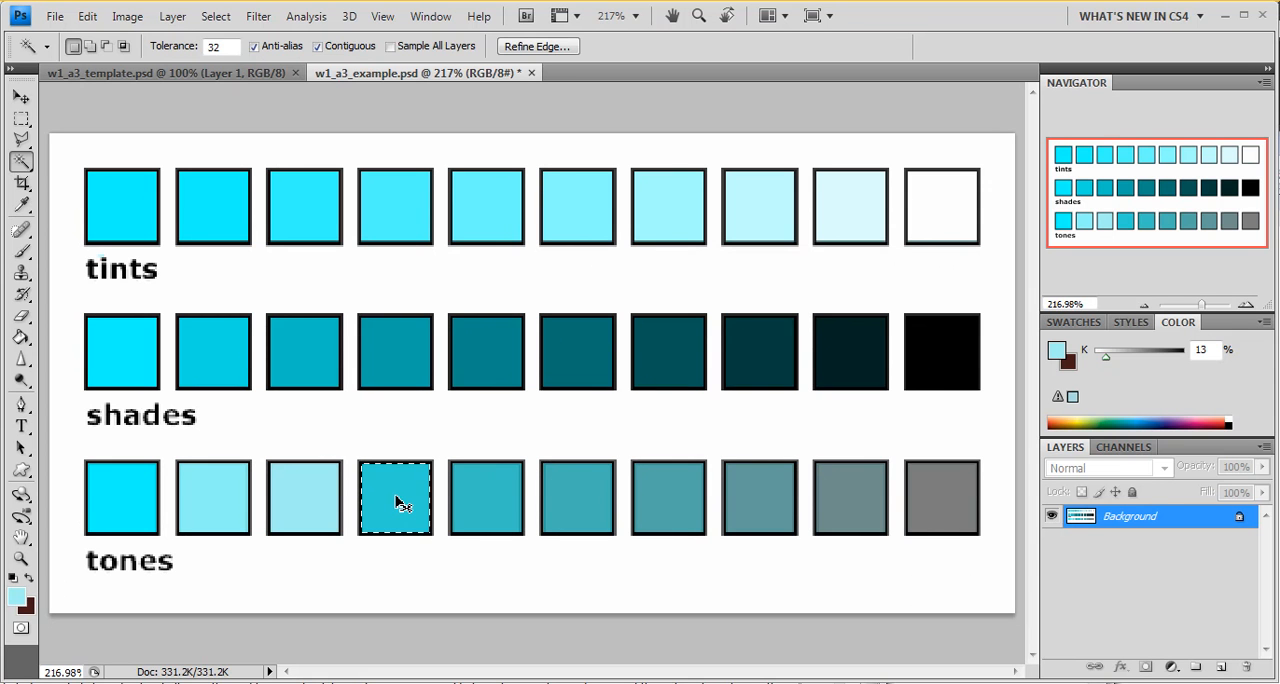
key(ctrl+u)
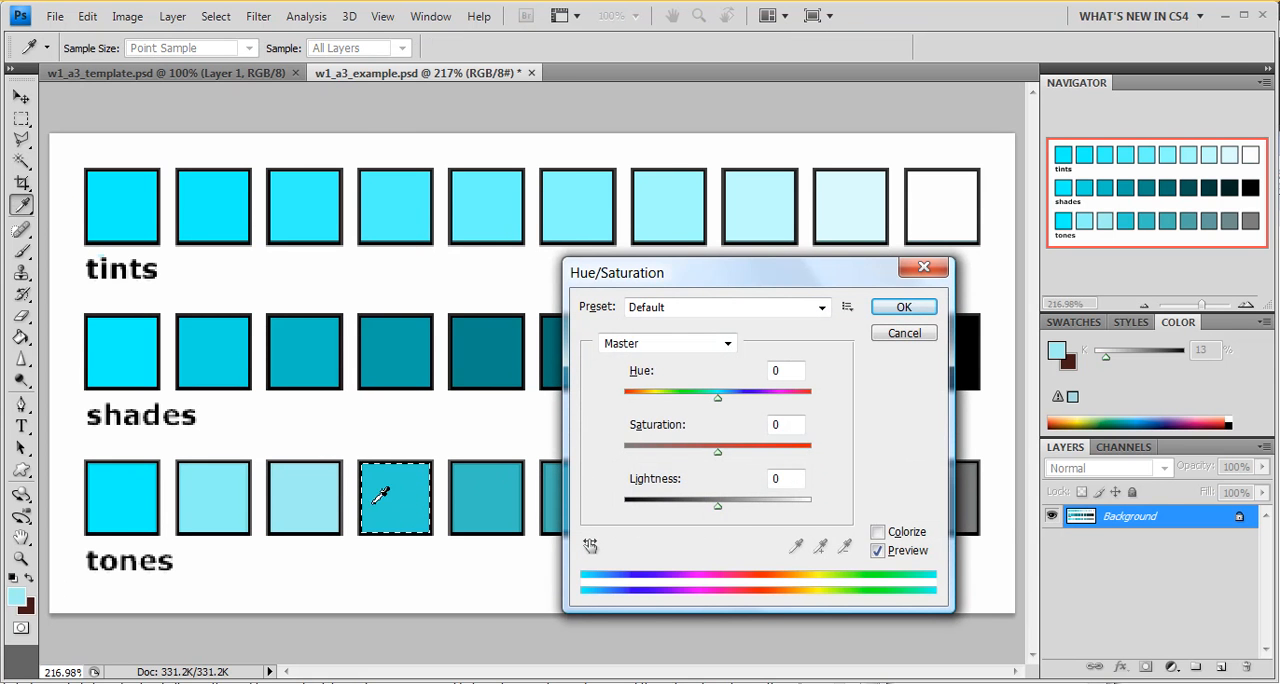
click(385, 500)
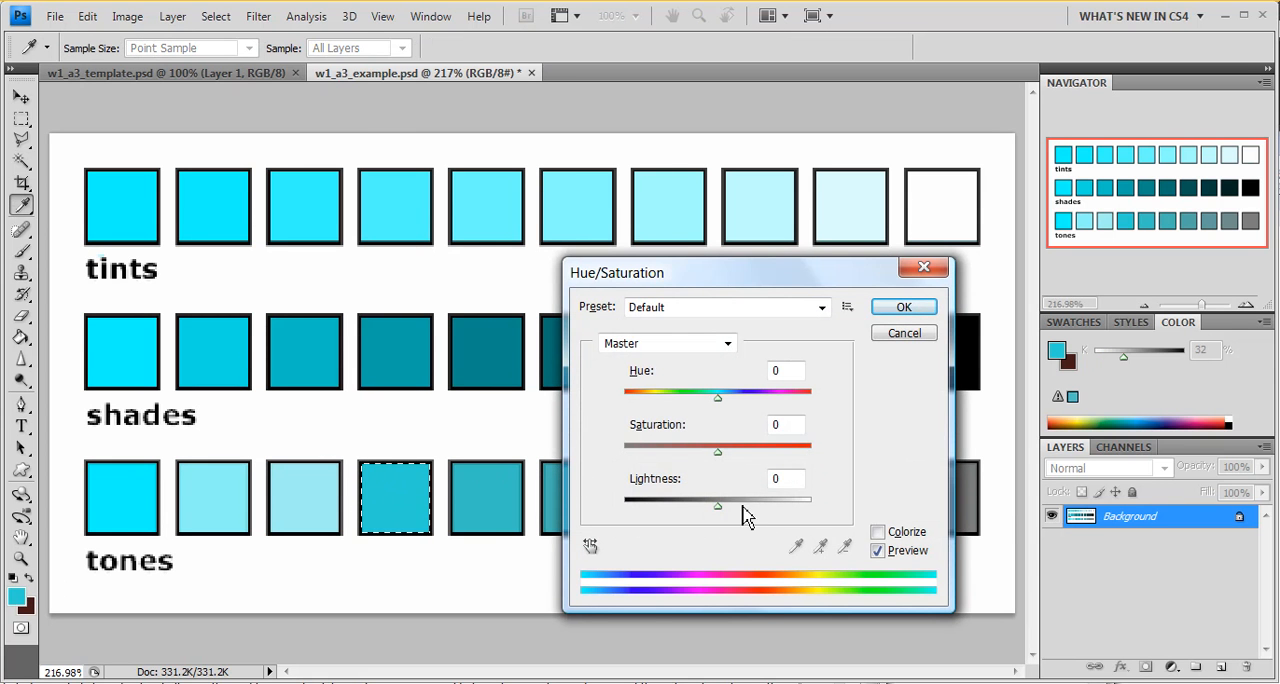
drag(715, 513, 784, 520)
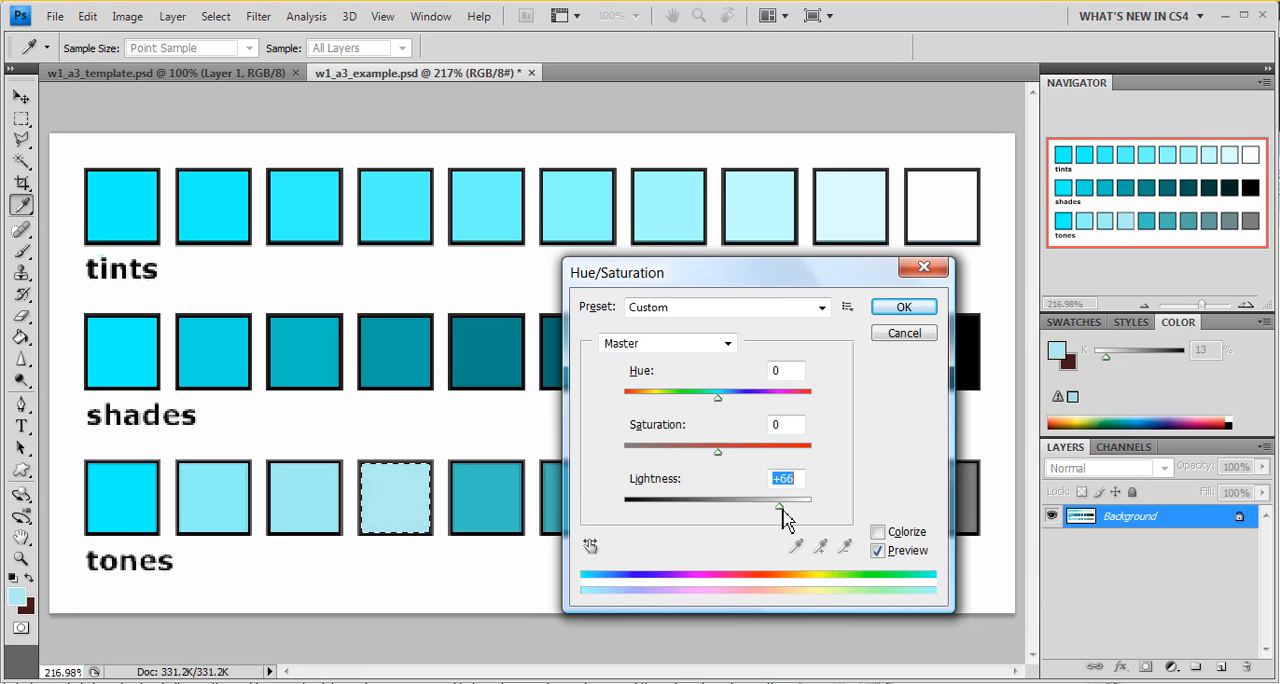
click(903, 308)
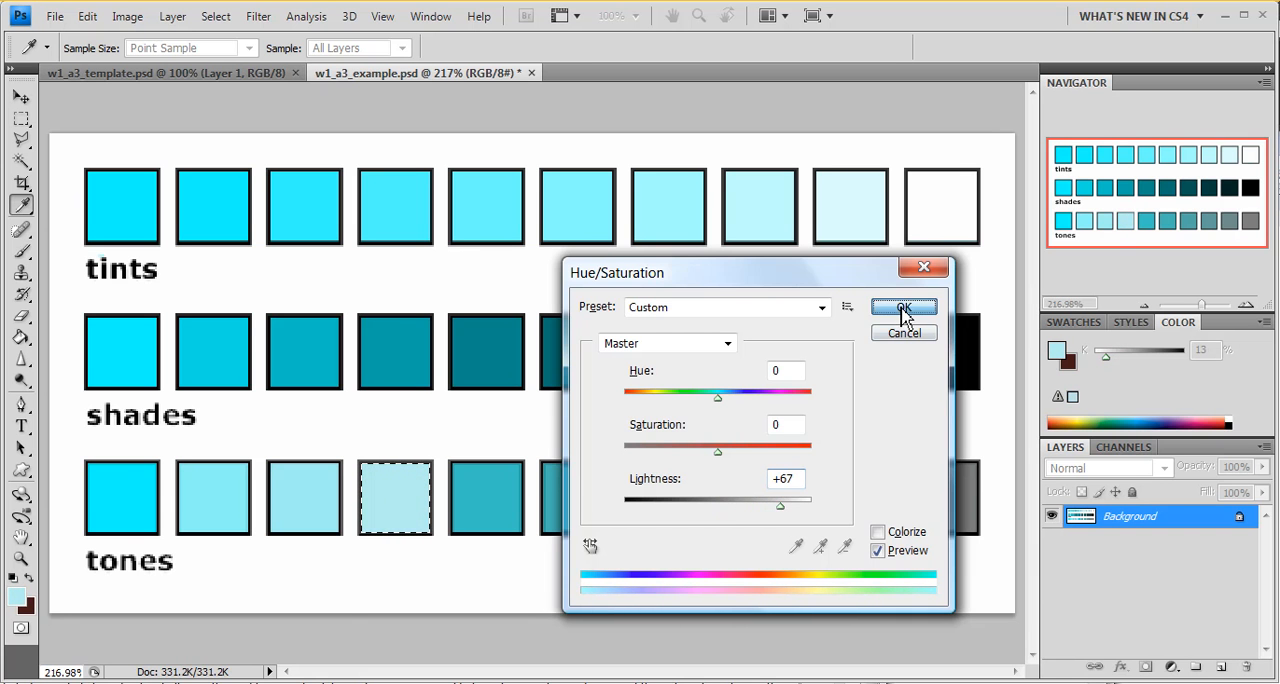
key(w)
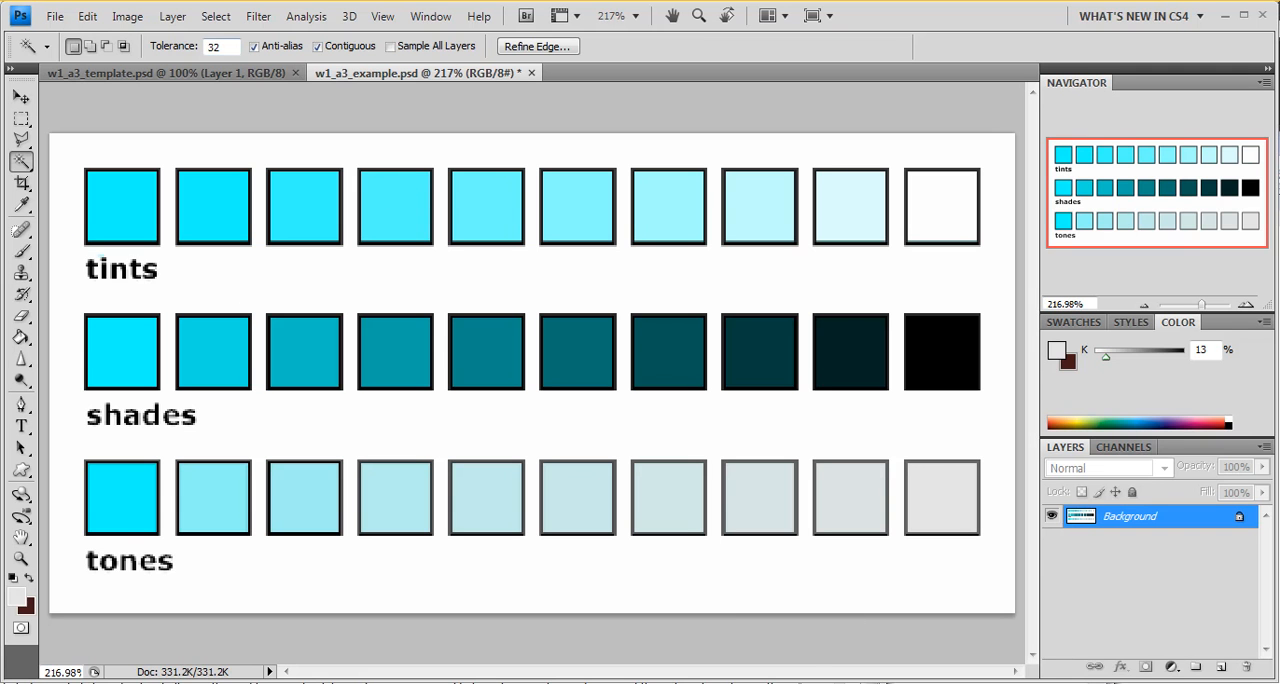
Step: Convert the image to Grayscale mode and sample the first tones square with the Eyedropper to check its gray value
click(131, 18)
mouse_move(162, 55)
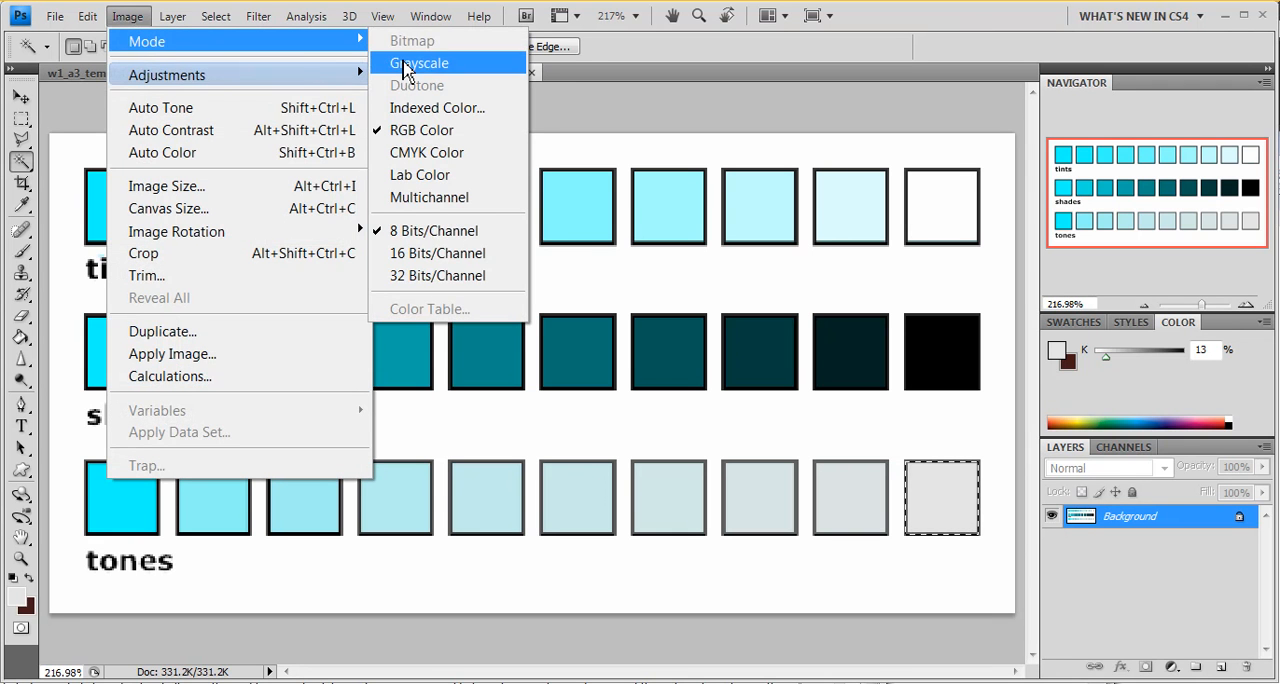
click(405, 60)
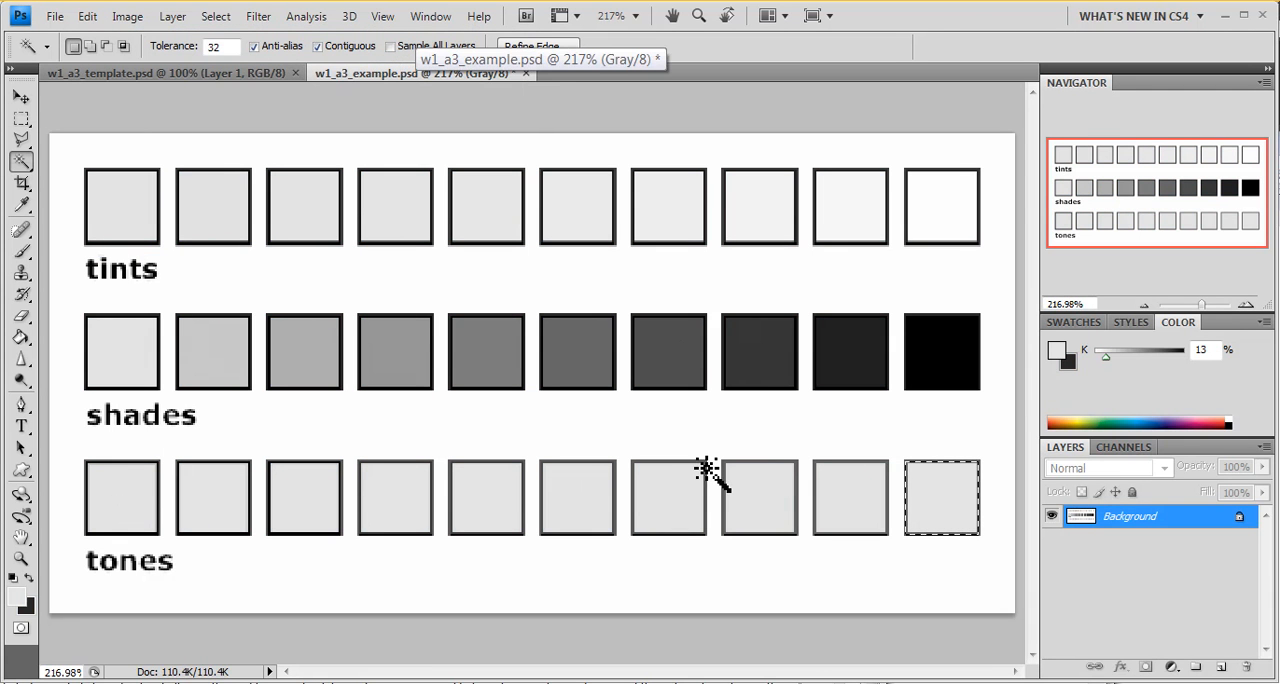
key(i)
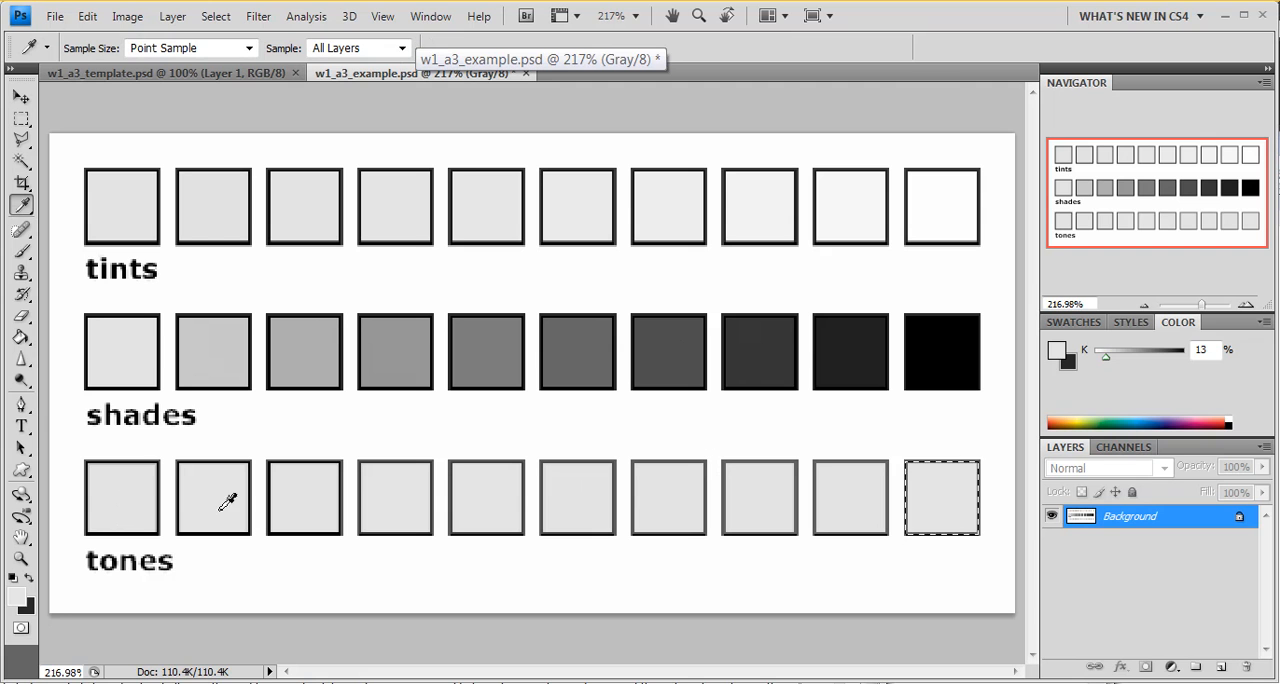
click(140, 483)
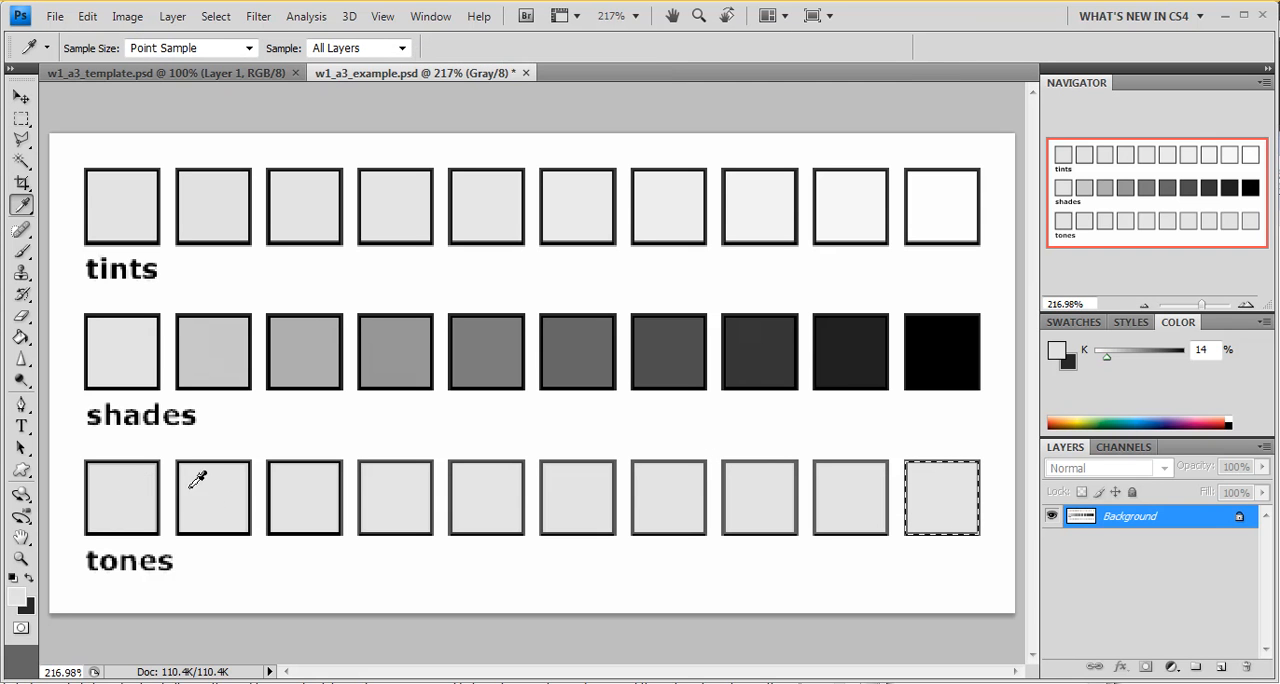